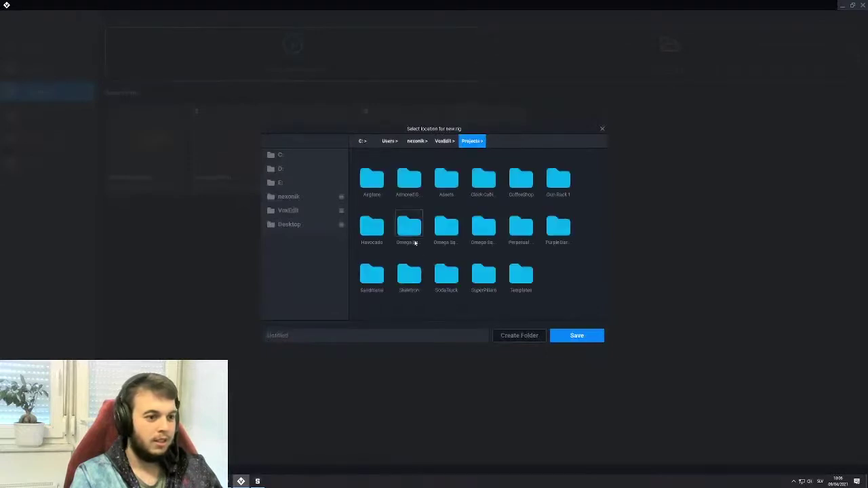
Name the new rig Wheel and save it in the Projects folder
click(352, 335)
text(Wi)
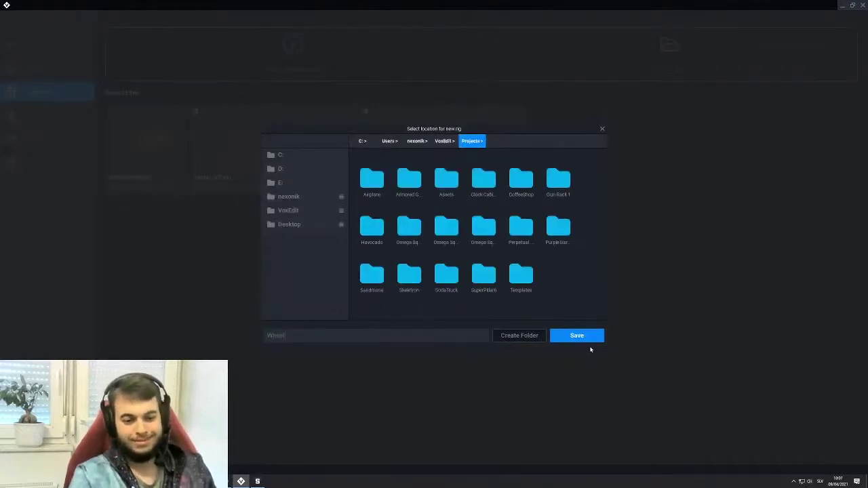
click(562, 337)
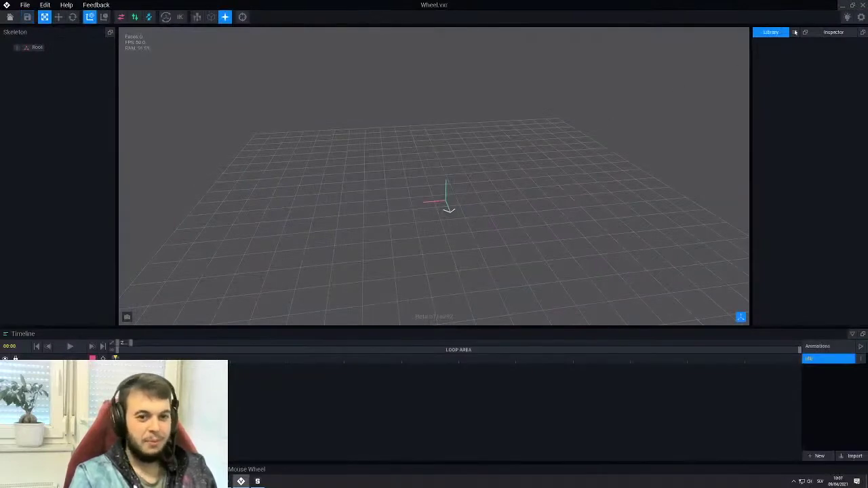
Create a new VXM model named Wheel0 in the Wheel project folder
click(795, 32)
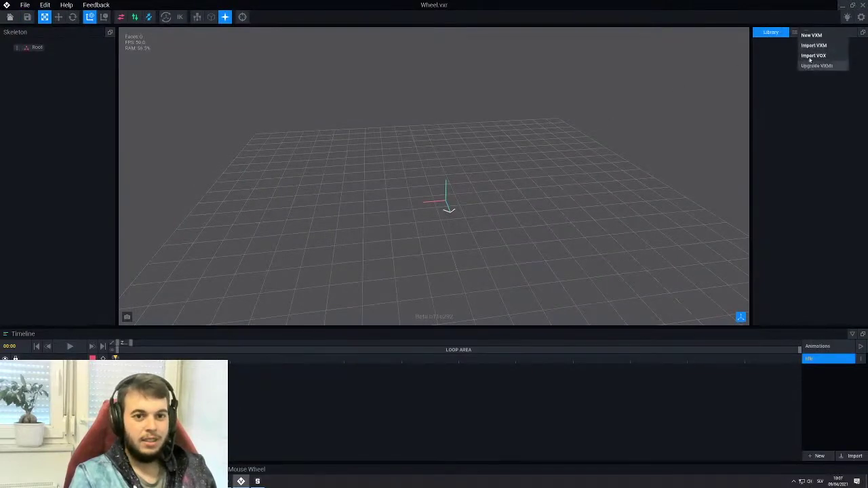
click(807, 38)
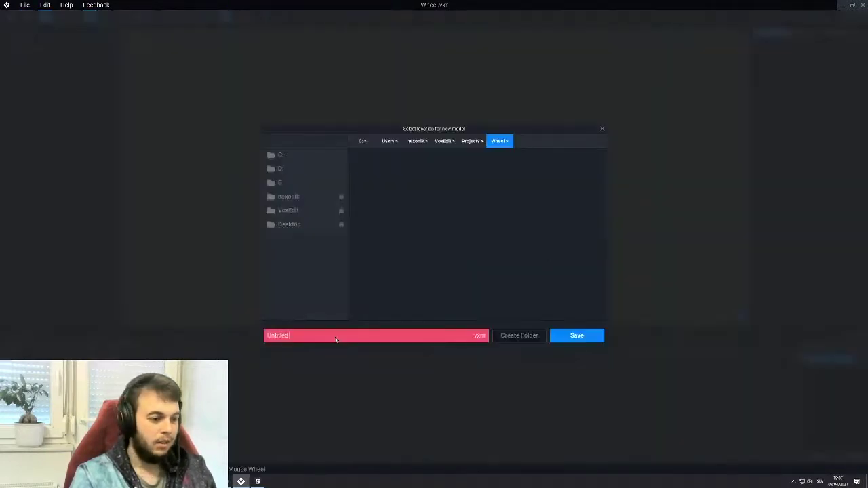
text(Wheel0)
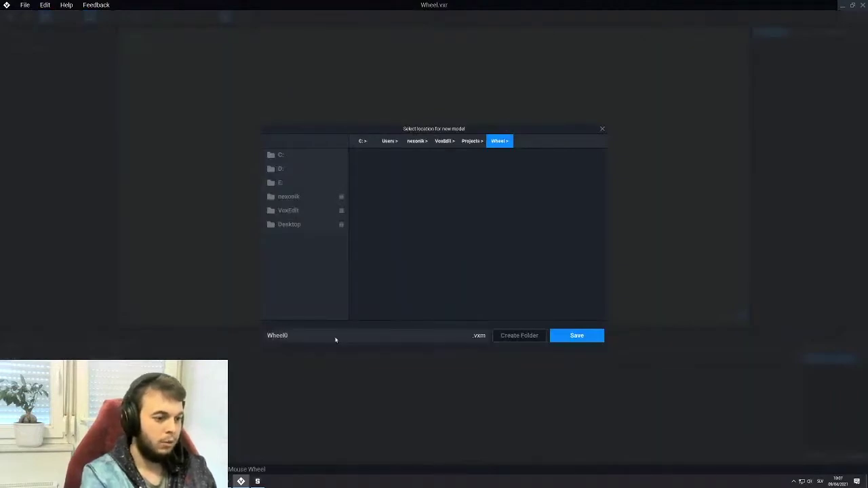
click(567, 337)
Halve the empty model's resolution twice to reduce its volume to 8 × 8 × 8 voxels
right_drag(568, 339, 441, 207)
scroll(437, 203, down, 5)
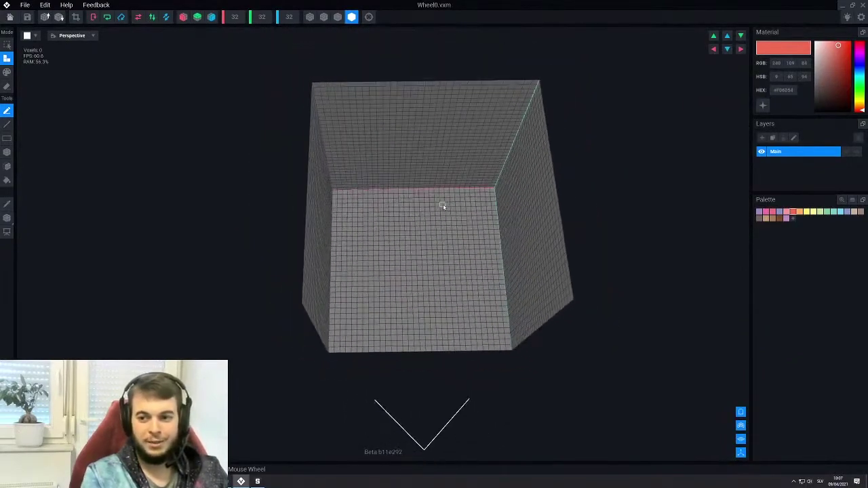
click(59, 18)
click(59, 18)
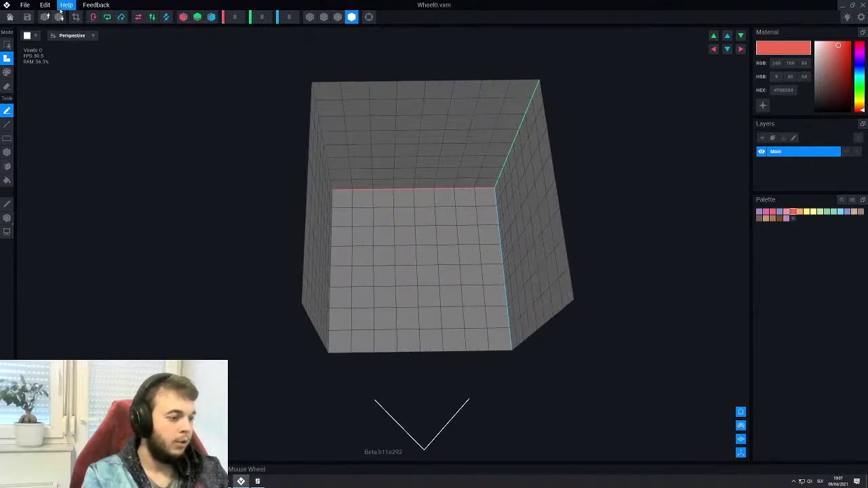
Turn on mirror symmetry for the X and Z axes
middle_drag(427, 237, 388, 208)
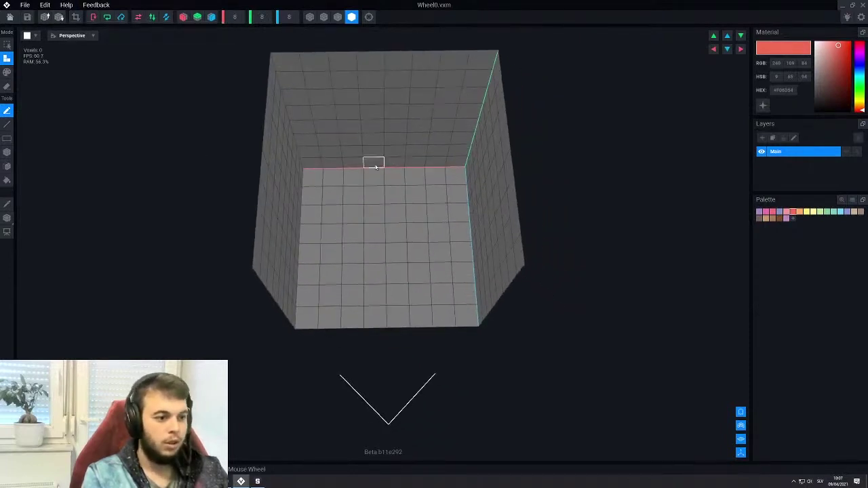
scroll(363, 183, up, 1)
click(183, 17)
click(211, 17)
Build a one-voxel-thick red disc across the volume's floor, leaving three voxels empty at each corner
mouse_move(345, 217)
right_down()
mouse_move(377, 246)
mouse_move(356, 230)
right_up()
mouse_move(356, 230)
middle_down()
mouse_move(420, 207)
mouse_move(361, 221)
middle_up()
scroll(390, 207, down, 3)
right_drag(391, 206, 432, 213)
right_drag(376, 224, 465, 223)
scroll(461, 227, up, 2)
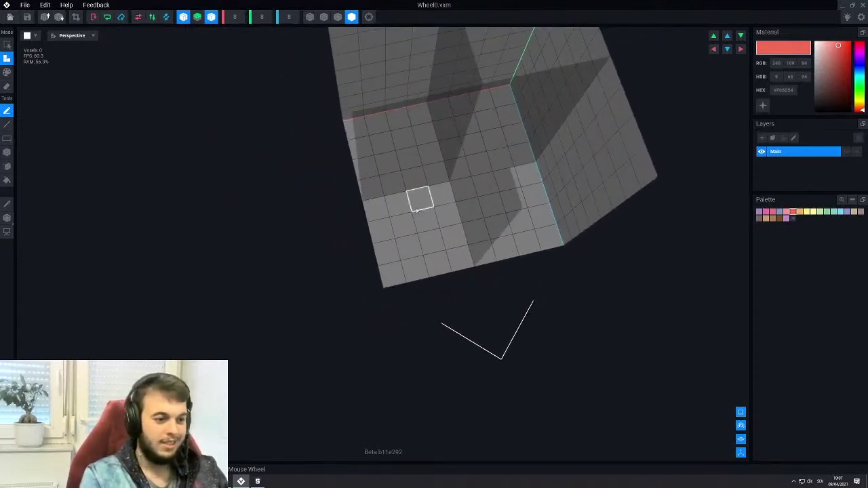
key(b)
drag(380, 223, 443, 186)
drag(436, 262, 453, 233)
click(412, 246)
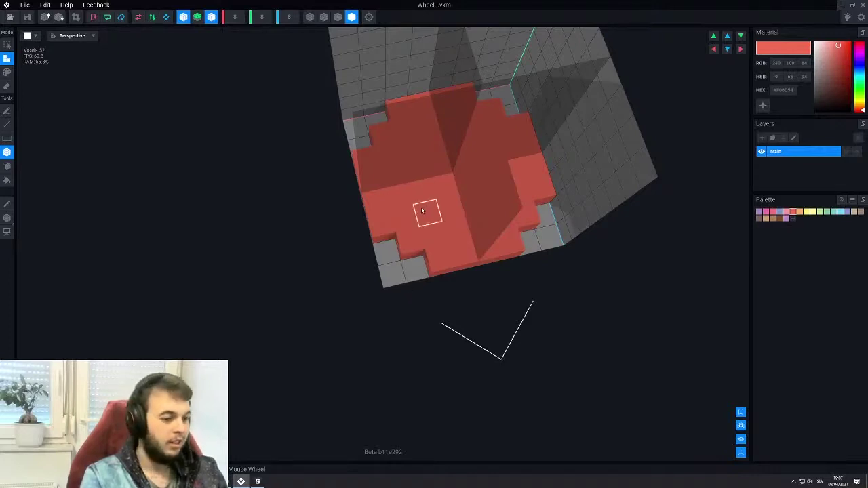
Set the model's height to 1 voxel and double its resolution to 16 × 2 × 16
click(262, 20)
text(1)
key(Return)
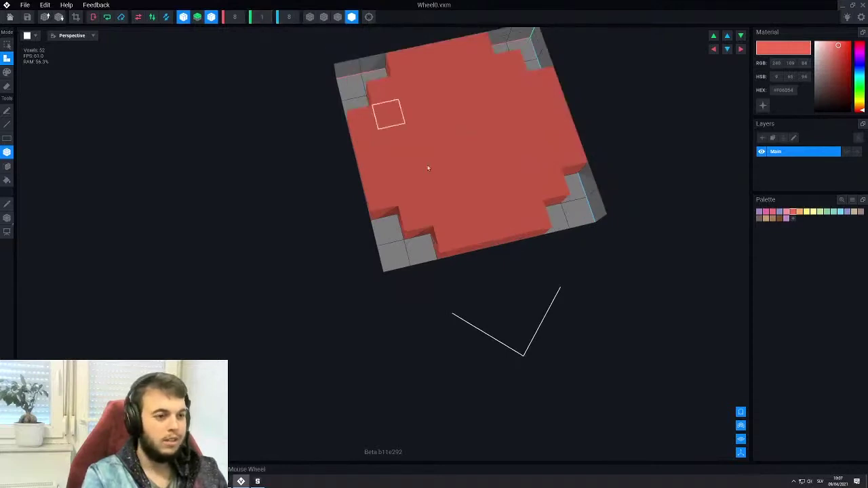
scroll(481, 199, down, 3)
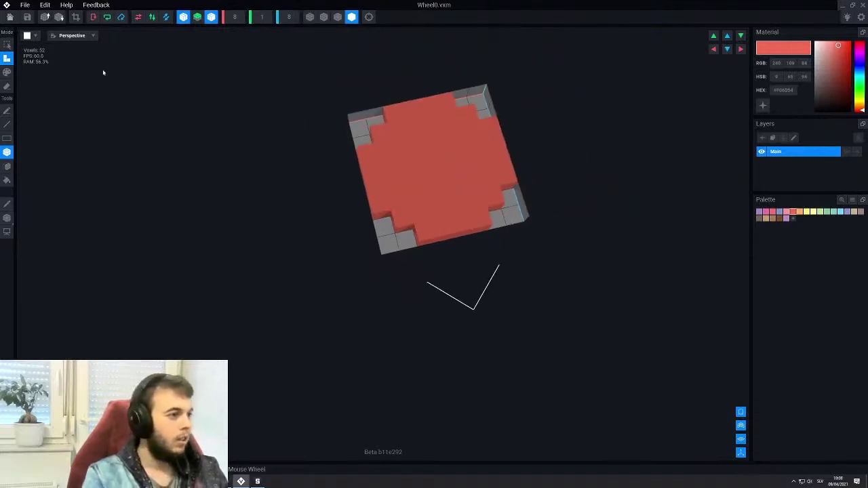
click(45, 17)
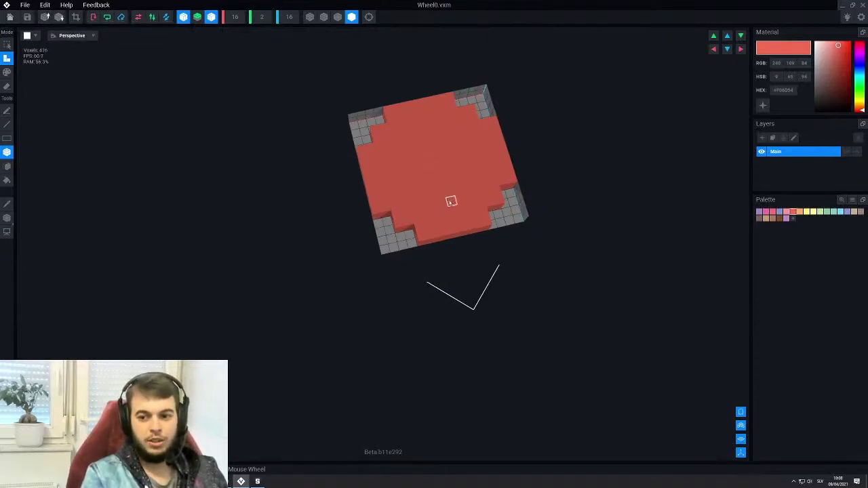
Switch the model's shading to the mode that outlines the edges
right_drag(423, 205, 512, 243)
middle_drag(511, 231, 472, 219)
right_drag(435, 231, 337, 154)
scroll(400, 243, up, 3)
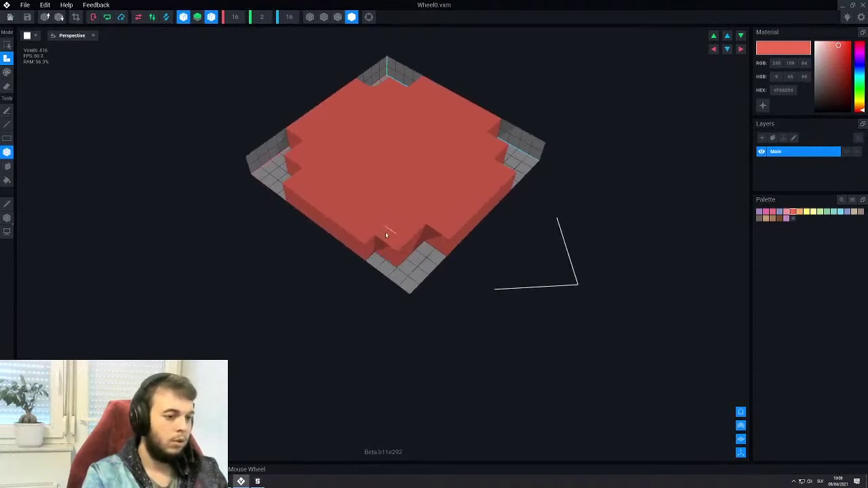
right_drag(386, 234, 607, 290)
click(338, 17)
Round the disc's stepped rim at all four corners by filling in the notches and erasing the protruding voxels
middle_drag(632, 303, 541, 244)
right_drag(541, 244, 570, 282)
middle_drag(735, 349, 449, 268)
right_drag(448, 268, 424, 270)
scroll(432, 273, up, 3)
middle_drag(505, 311, 465, 308)
key(e)
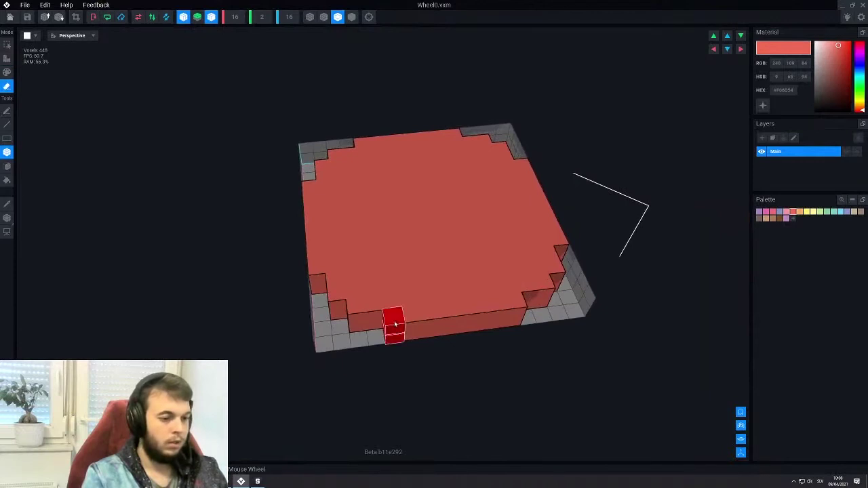
click(393, 329)
click(355, 315)
click(334, 300)
click(334, 309)
right_drag(335, 311, 359, 318)
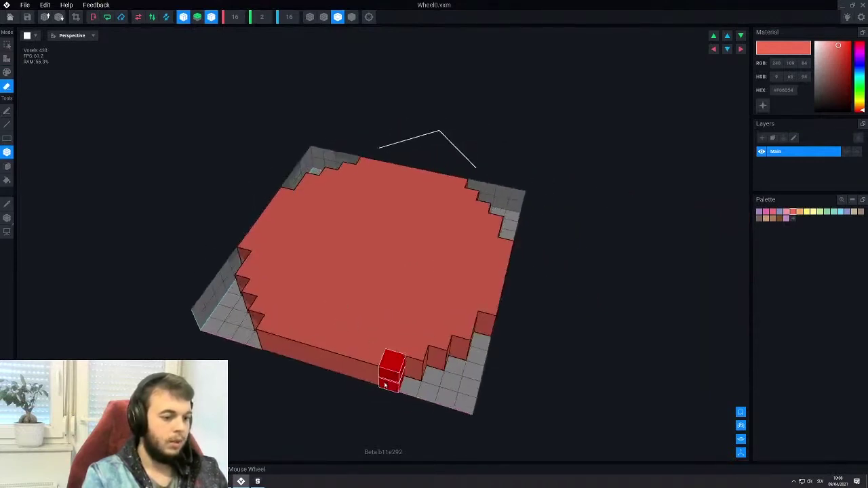
click(393, 371)
Double the disc model's resolution to 32 × 4 × 32 voxels
right_drag(393, 372, 388, 319)
scroll(385, 312, down, 3)
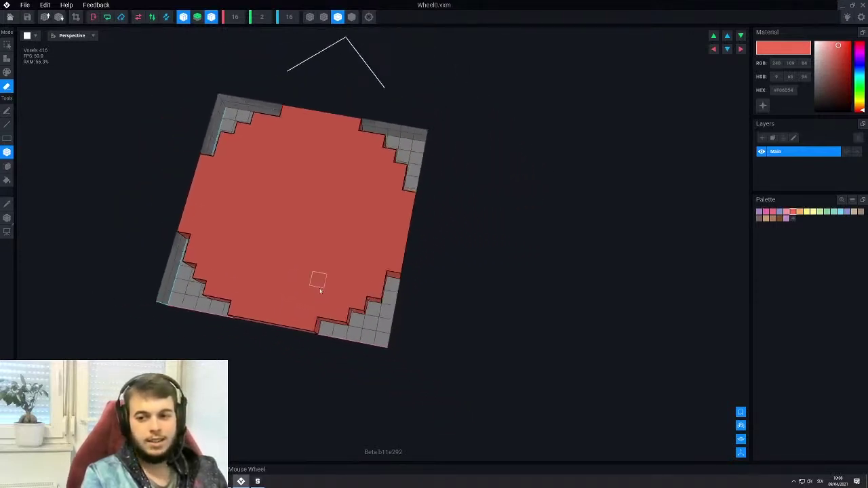
right_drag(306, 328, 323, 300)
scroll(323, 299, up, 2)
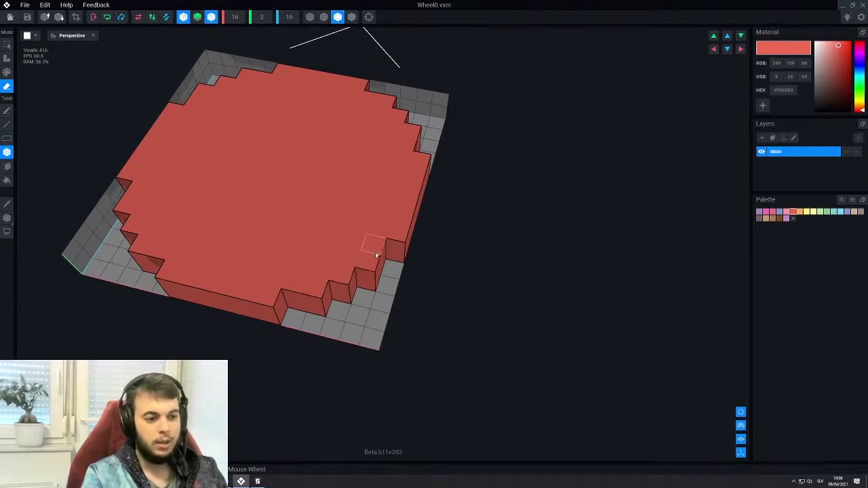
scroll(366, 269, down, 5)
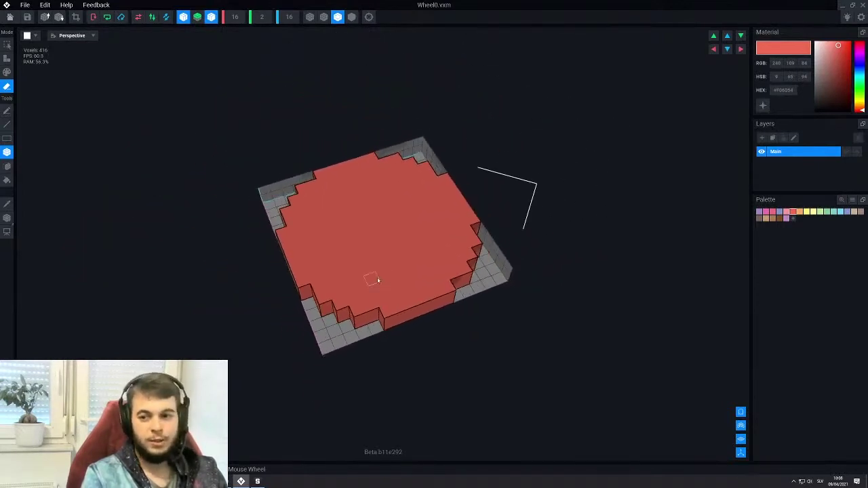
right_drag(378, 276, 378, 277)
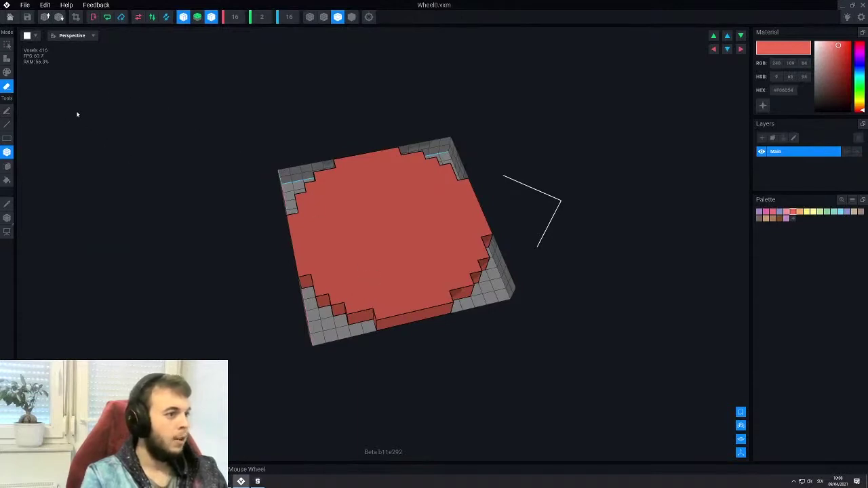
click(45, 17)
Try erasing protruding voxels along the disc's rim to round it further, and undo these erasures
middle_drag(383, 275, 386, 238)
mouse_move(387, 238)
right_down()
mouse_move(461, 237)
mouse_move(384, 232)
right_up()
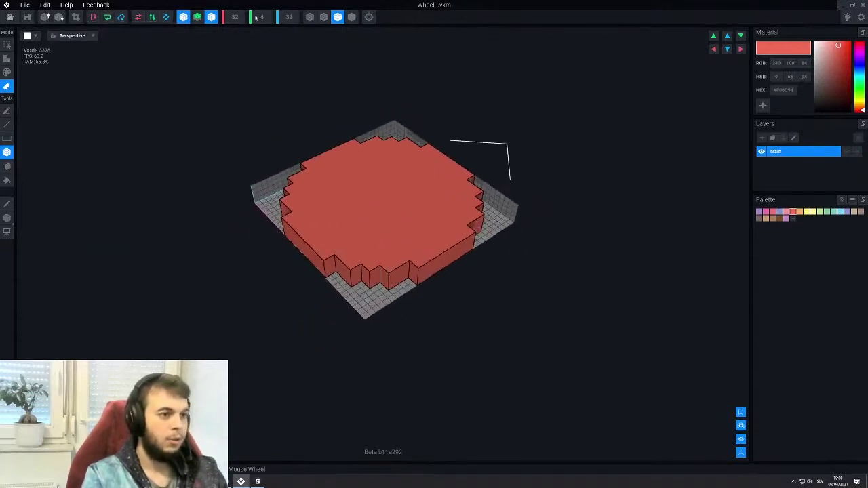
scroll(400, 262, up, 2)
middle_drag(400, 261, 389, 212)
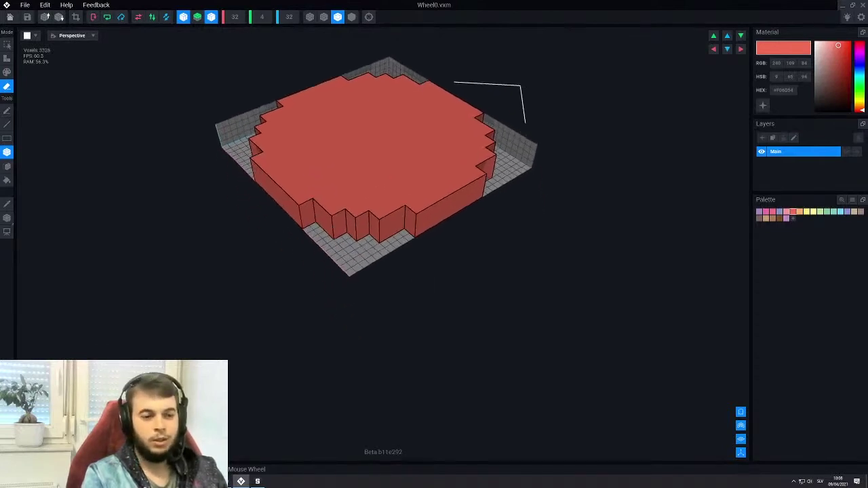
right_drag(369, 261, 399, 297)
scroll(285, 251, up, 3)
mouse_move(271, 240)
right_down()
mouse_move(287, 257)
mouse_move(274, 271)
right_up()
middle_drag(274, 273, 289, 290)
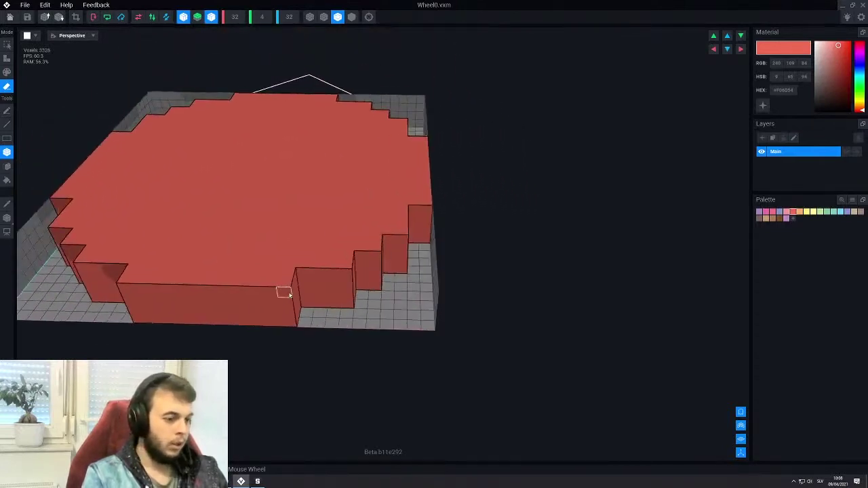
mouse_move(289, 292)
mouse_down()
mouse_move(272, 326)
mouse_move(255, 325)
mouse_up()
right_drag(307, 294, 334, 307)
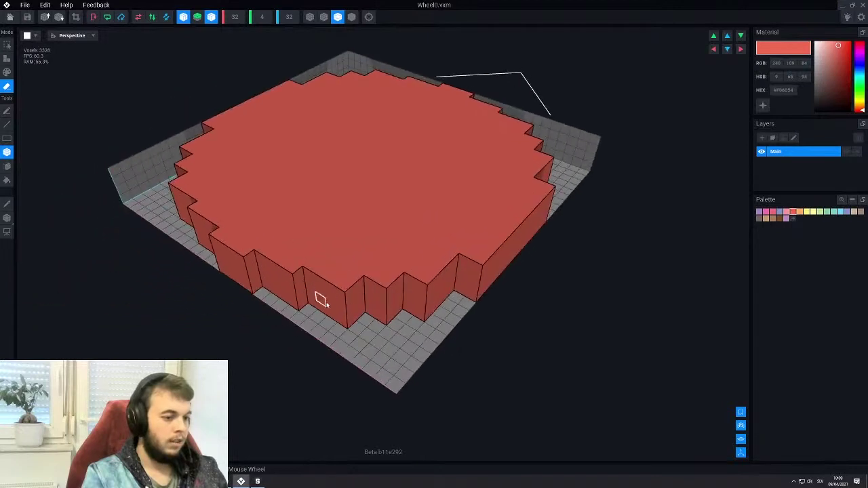
drag(347, 296, 330, 307)
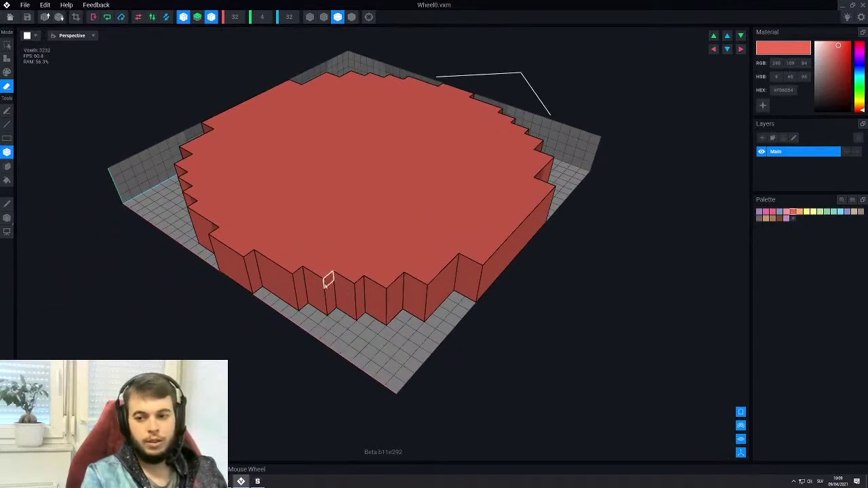
key(ctrl+z)
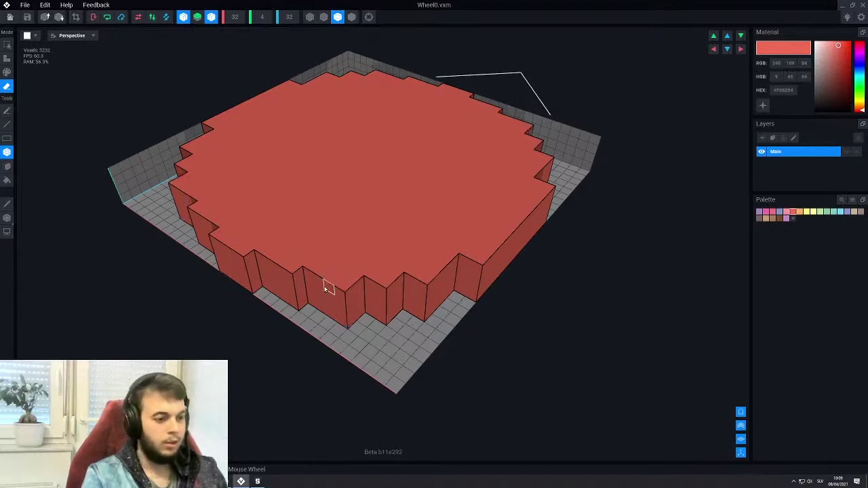
key(ctrl+z)
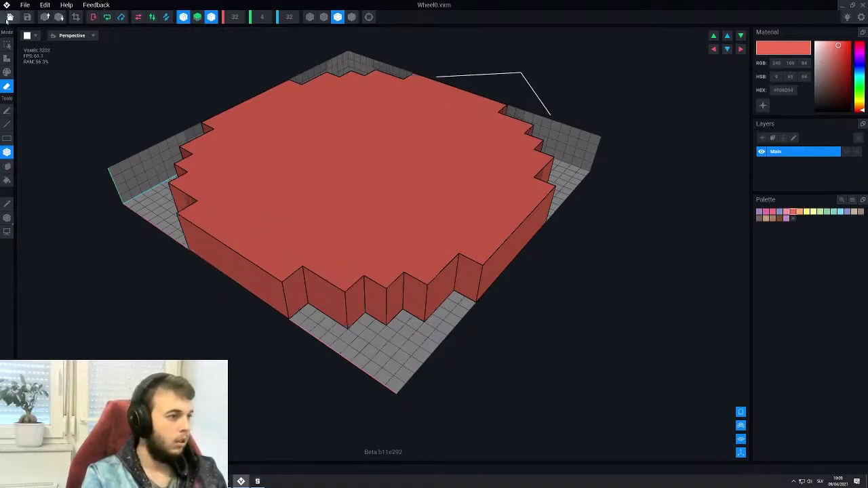
Return to the Wheel rig and attach the Wheel0 model to a Wheel0 node under Root in the skeleton
click(10, 17)
click(373, 157)
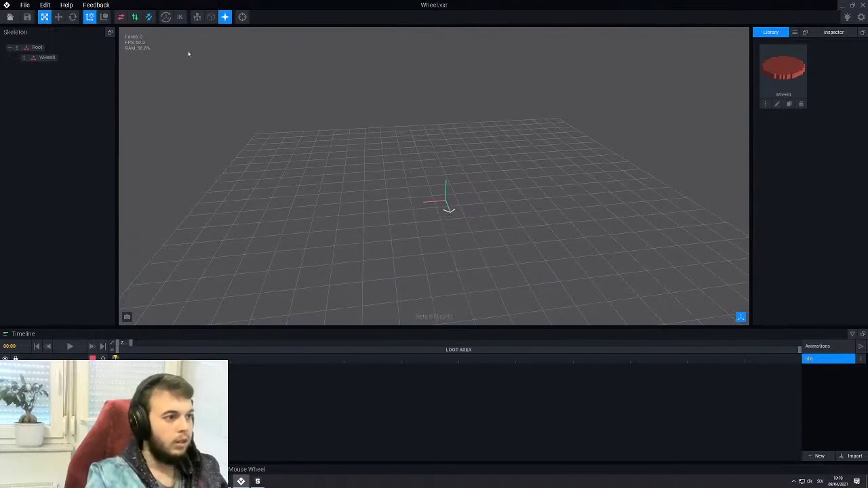
drag(800, 73, 50, 58)
drag(781, 62, 39, 92)
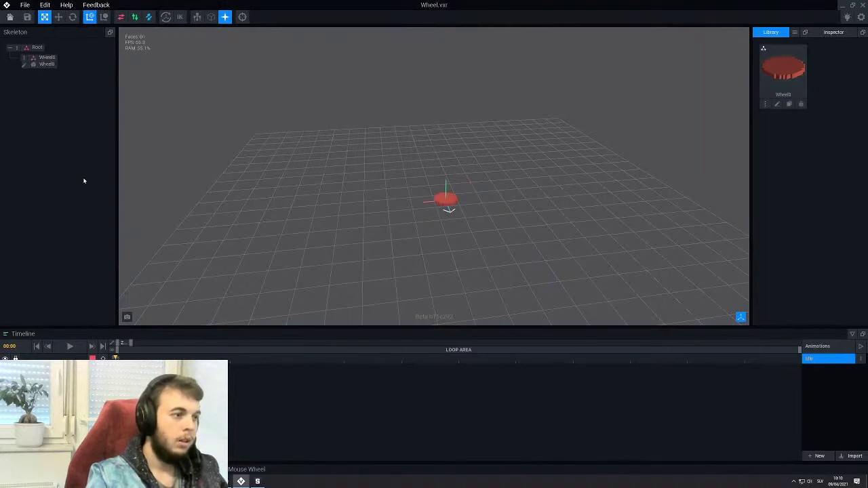
Reopen the Wheel0 model for editing and display it with outlined edges
scroll(441, 240, up, 4)
middle_drag(498, 281, 459, 219)
right_drag(396, 195, 423, 194)
scroll(423, 194, up, 3)
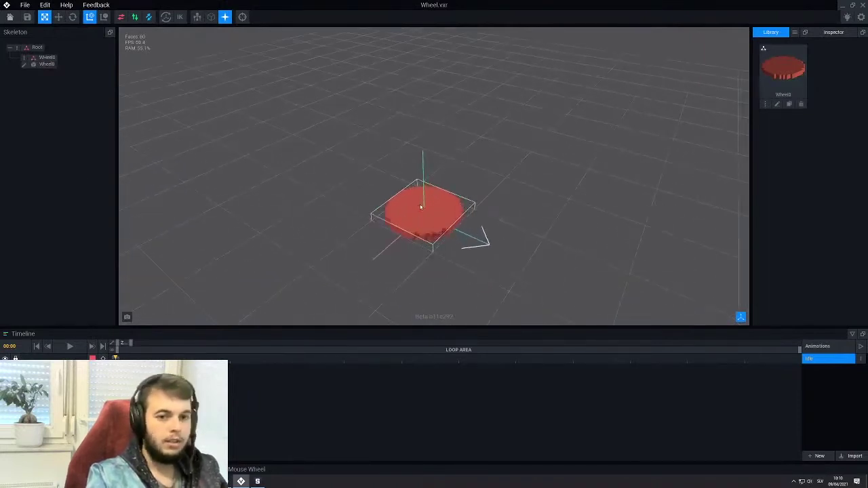
click(778, 104)
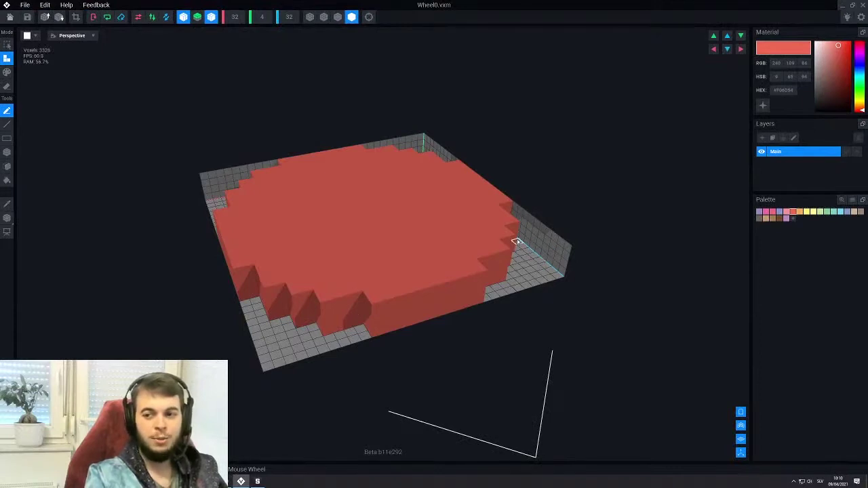
right_drag(459, 247, 435, 254)
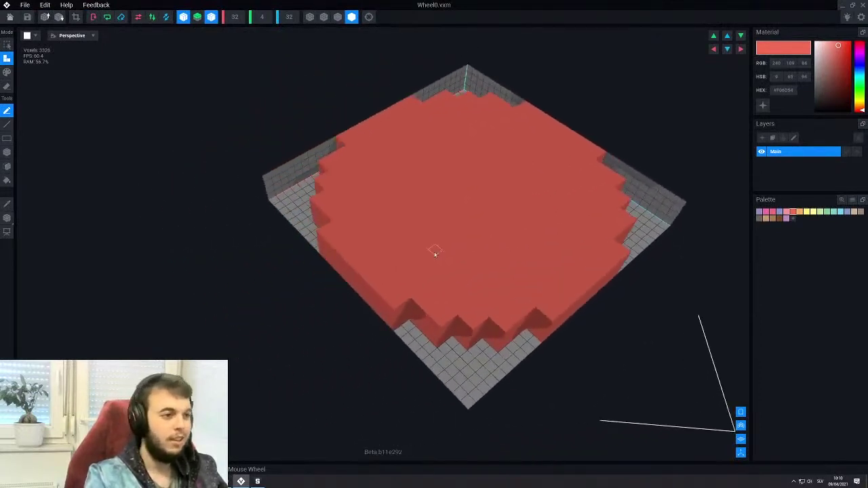
click(337, 18)
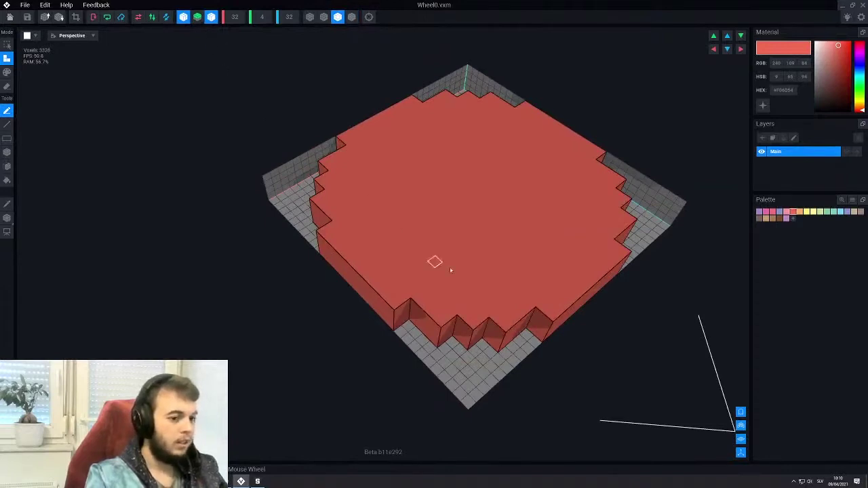
right_drag(474, 285, 382, 324)
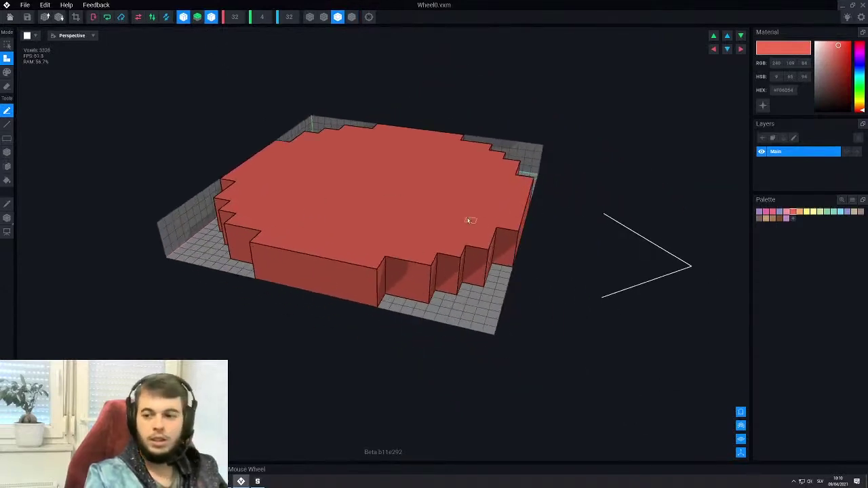
right_drag(358, 221, 418, 214)
scroll(410, 235, up, 5)
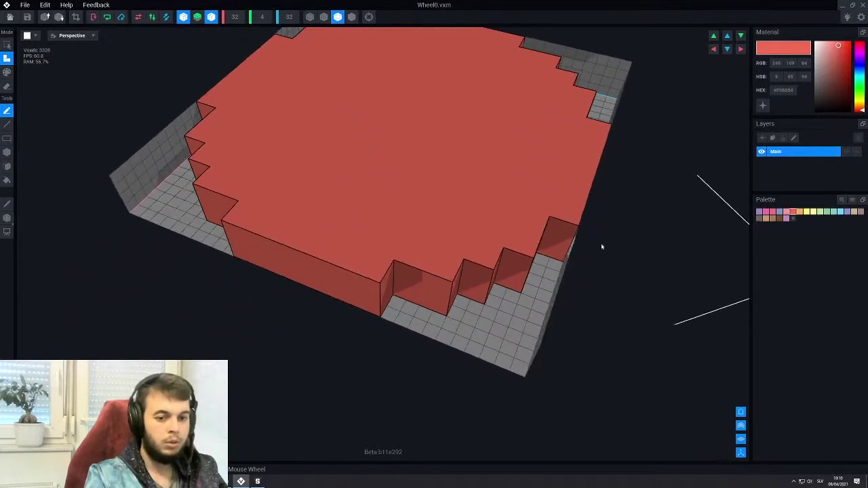
Paint the corner voxel columns of the disc's stepped rim pink to mark them for removal
click(786, 213)
right_drag(448, 298, 461, 253)
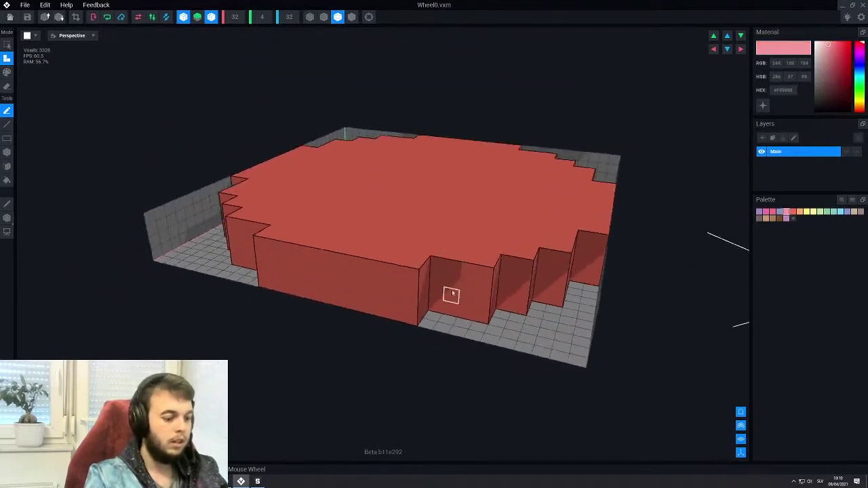
key(p)
drag(409, 278, 411, 317)
drag(488, 270, 483, 316)
drag(523, 267, 520, 309)
drag(562, 256, 559, 303)
drag(600, 240, 594, 281)
mouse_move(578, 277)
right_down()
mouse_move(525, 217)
mouse_move(524, 233)
mouse_move(400, 228)
mouse_move(446, 198)
right_up()
right_drag(426, 126, 454, 187)
scroll(460, 188, up, 5)
right_drag(351, 222, 362, 215)
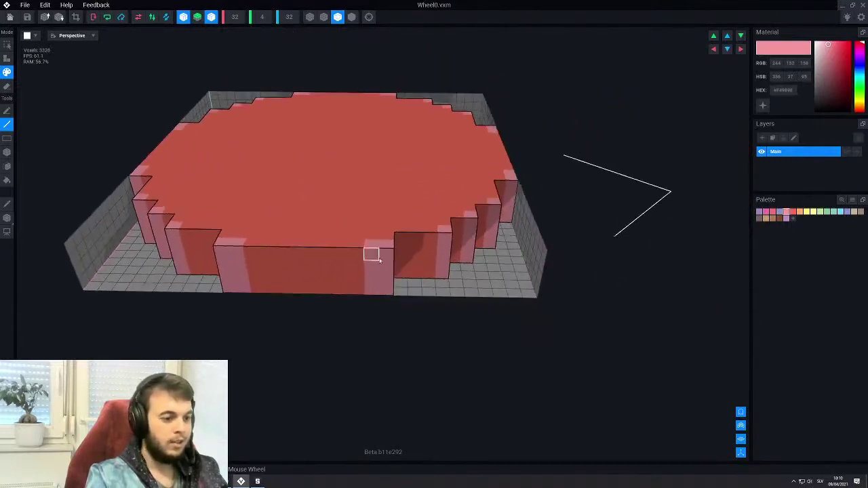
scroll(363, 244, up, 2)
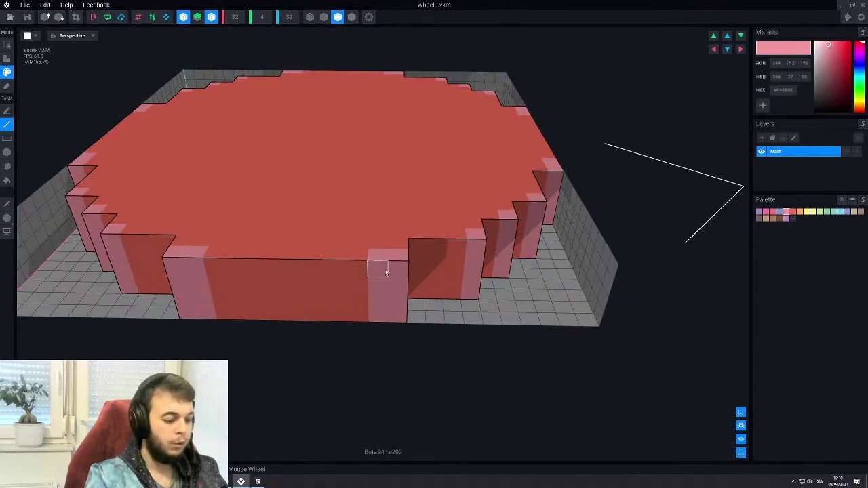
Erase the pink-marked voxel columns from the disc's rim with the face tool to round the wheel
key(e)
key(f)
click(384, 287)
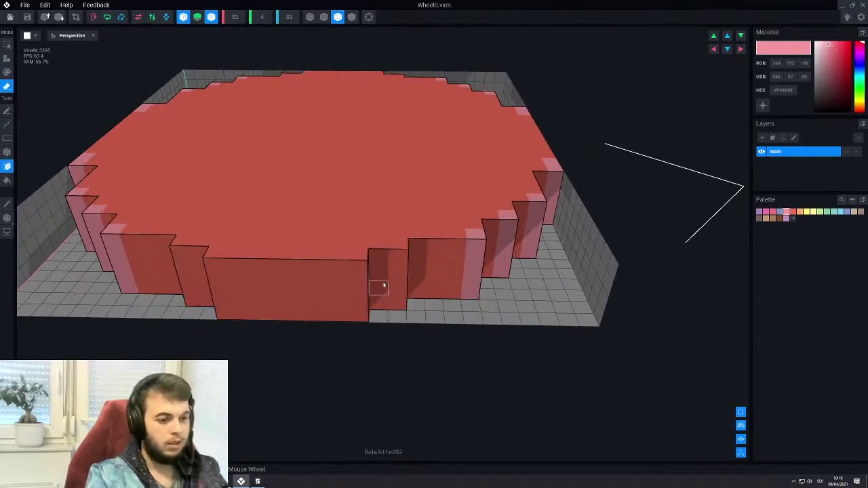
click(477, 248)
click(504, 232)
click(537, 210)
right_drag(552, 194, 562, 188)
click(562, 189)
middle_drag(525, 216, 438, 175)
Return to the Wheel rig and clone the Wheel0 model under the name Wheel1
click(9, 17)
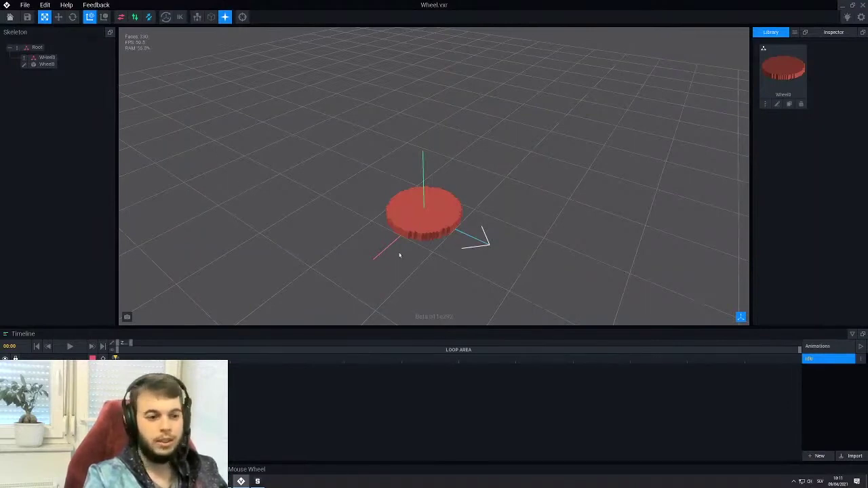
middle_drag(399, 252, 439, 153)
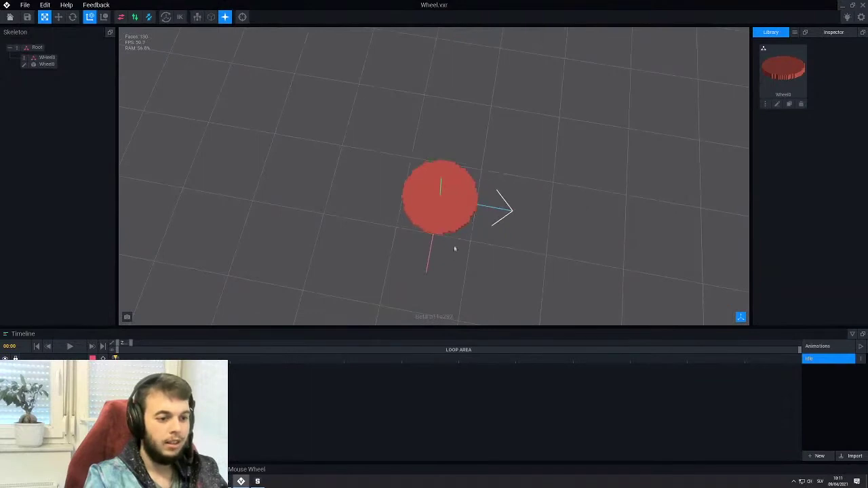
middle_drag(449, 219, 435, 195)
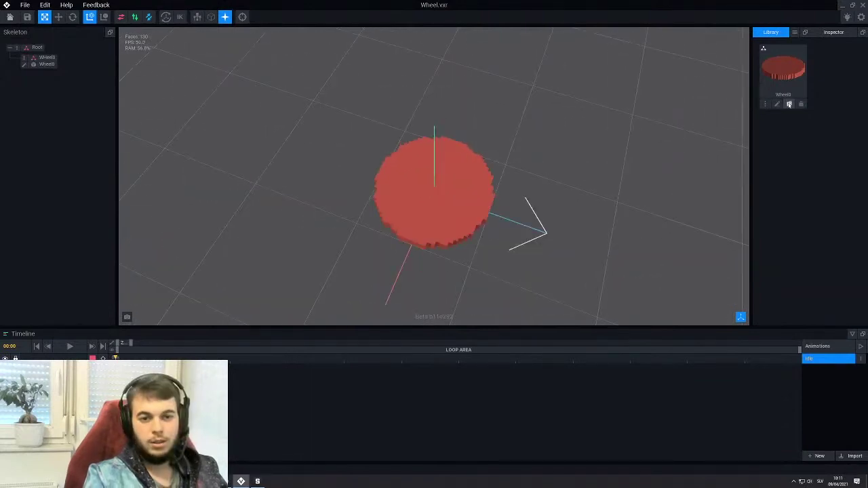
click(788, 104)
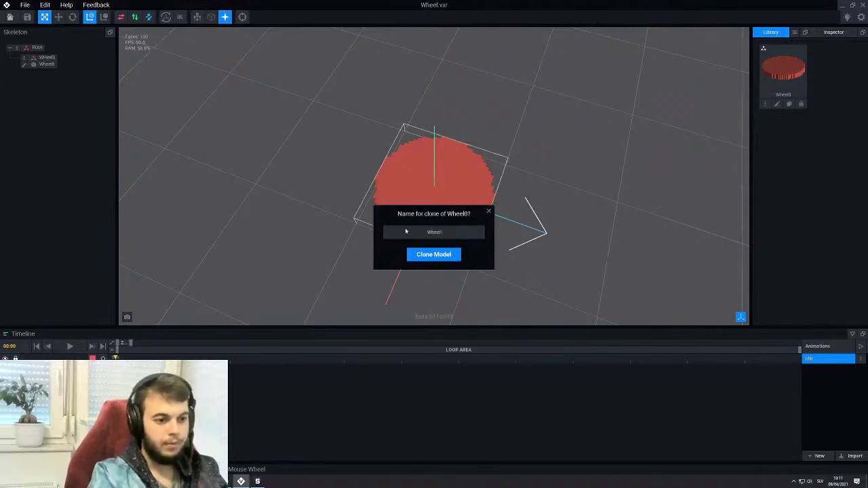
key(Return)
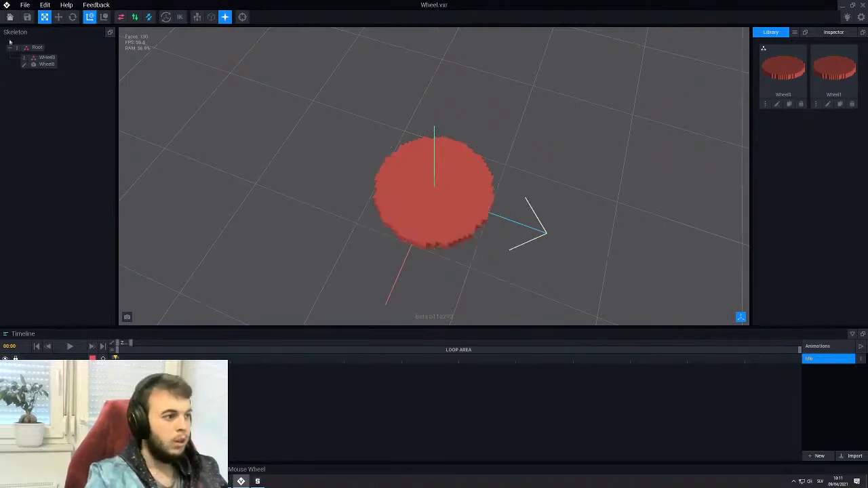
right_click(24, 60)
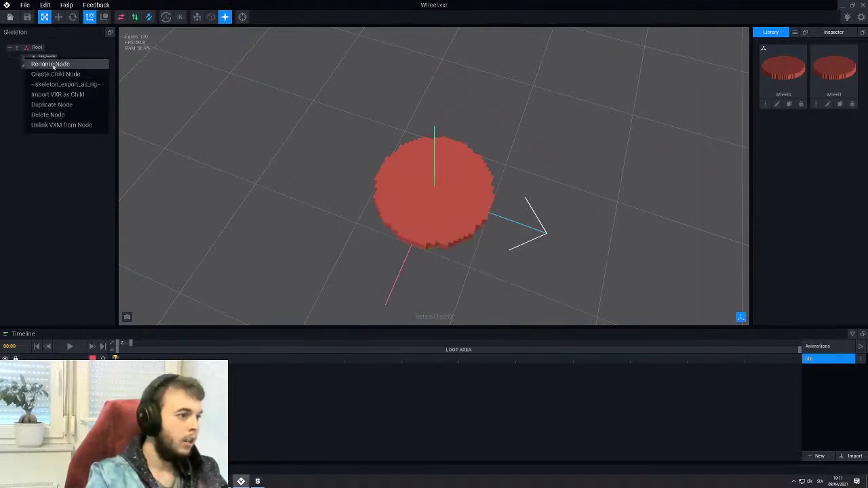
click(56, 74)
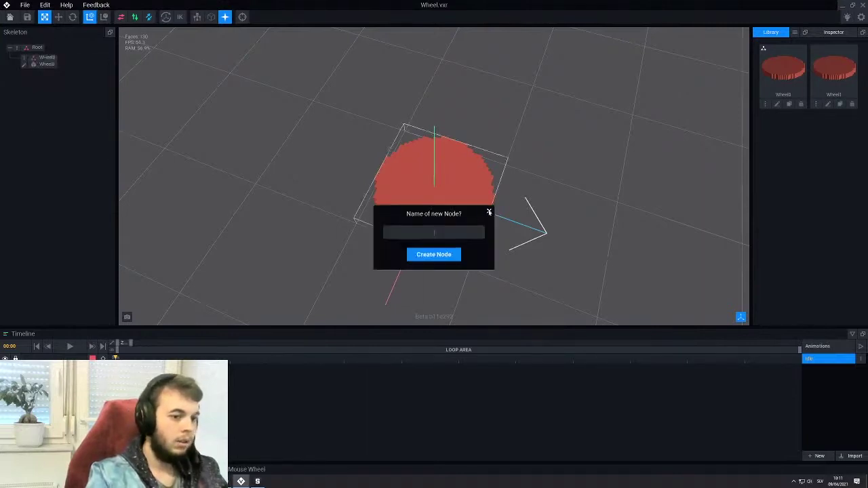
click(489, 212)
Duplicate the Wheel0 skeleton node and name the copy Wheel1
right_click(24, 58)
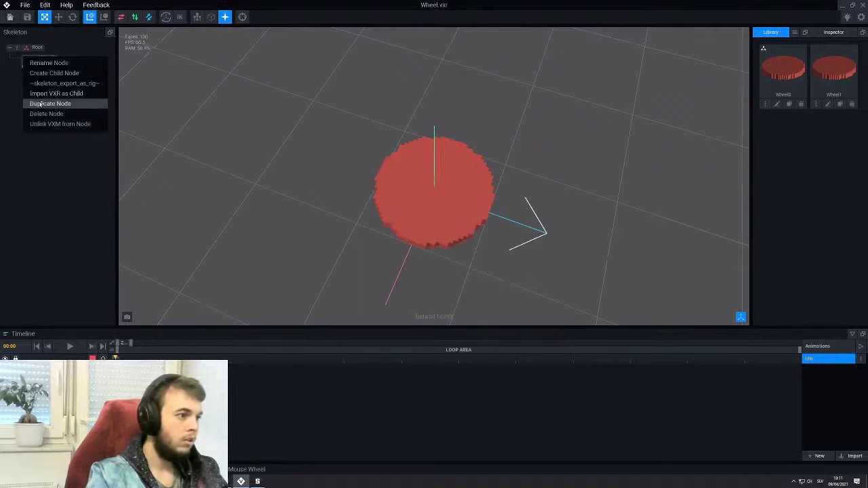
click(39, 103)
text(Wheel1)
key(Return)
Move the Wheel1 node along the blue axis so its disc sits beside the original wheel
click(32, 80)
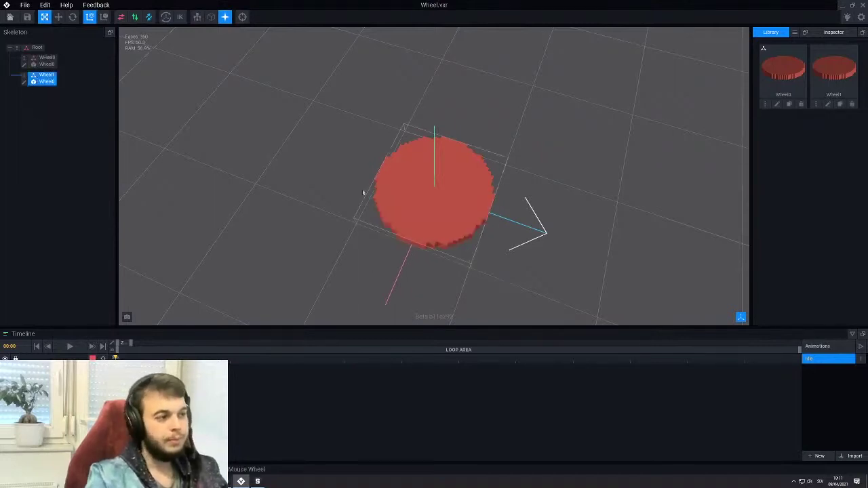
scroll(484, 212, down, 2)
key(w)
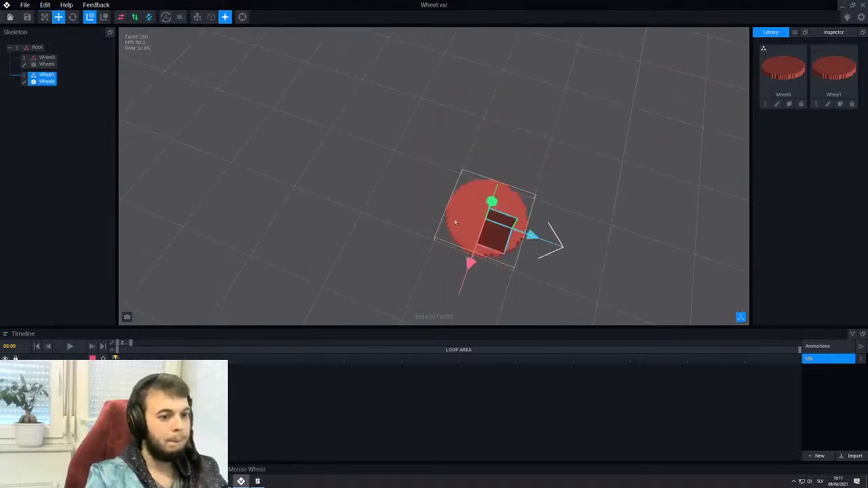
drag(523, 239, 385, 215)
middle_drag(385, 215, 487, 248)
right_drag(486, 248, 401, 219)
middle_drag(478, 290, 428, 243)
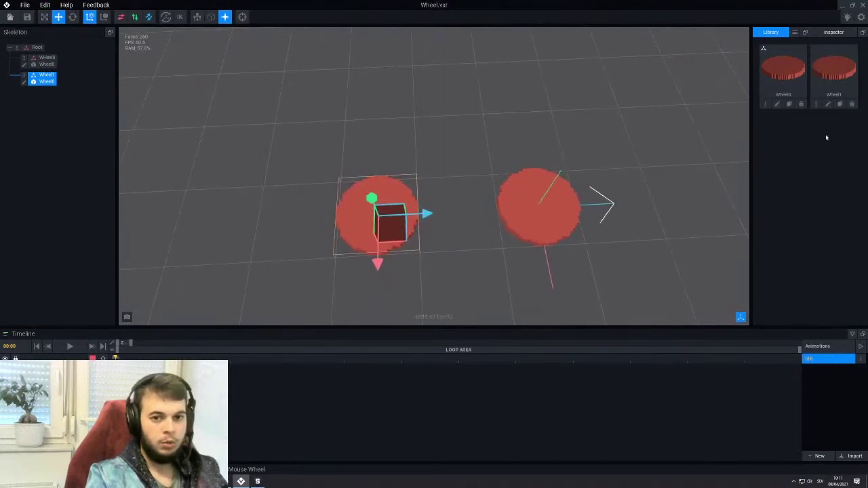
Open the Wheel1 model for editing and erase all its voxels with the box tool
click(827, 104)
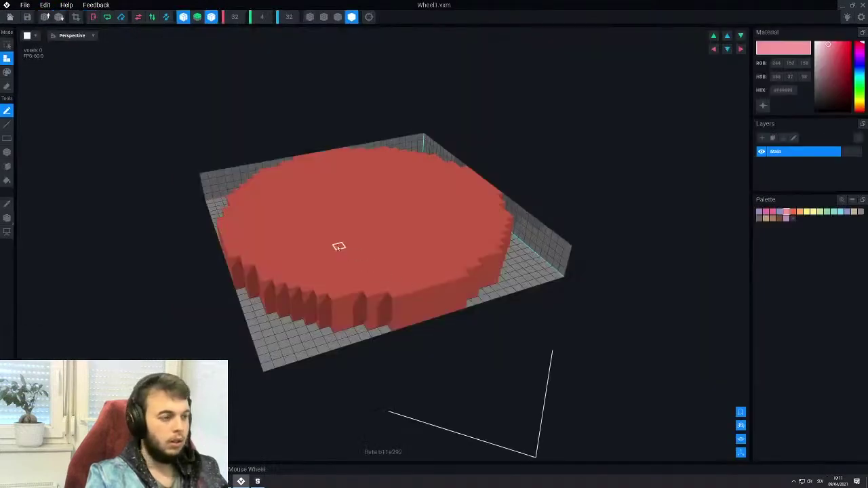
key(e)
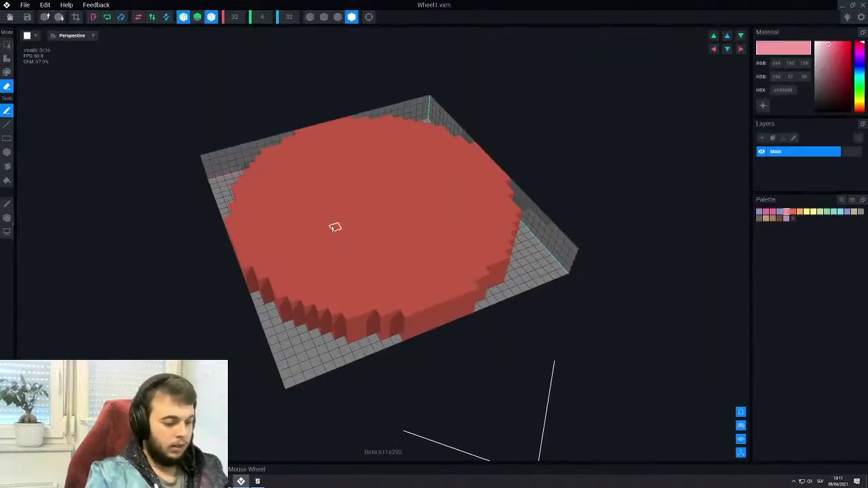
key(b)
mouse_move(299, 366)
mouse_down()
mouse_move(389, 148)
mouse_move(426, 100)
mouse_up()
right_drag(393, 174, 351, 225)
Resize the Wheel1 model's volume to 8 voxels in X and 2 voxels in Z
click(234, 17)
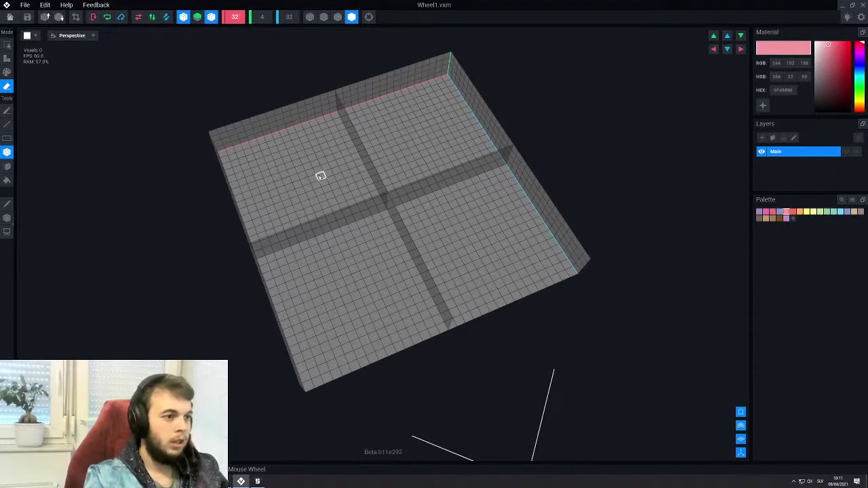
text(8)
key(Return)
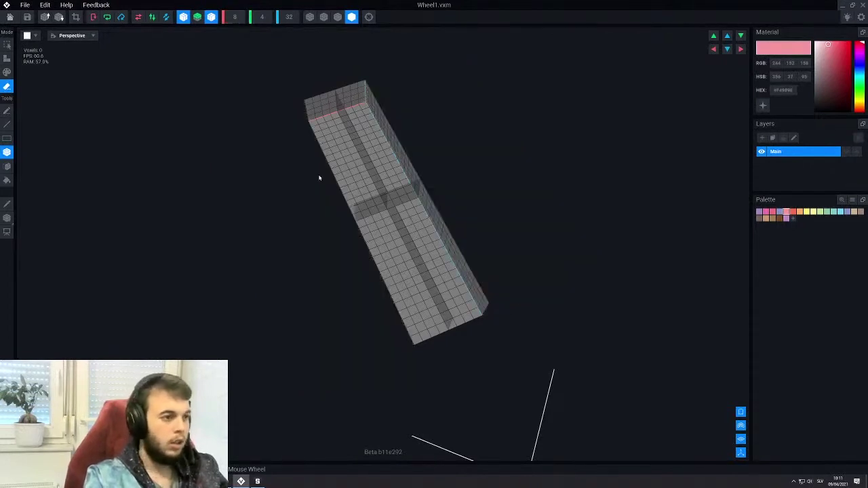
click(290, 17)
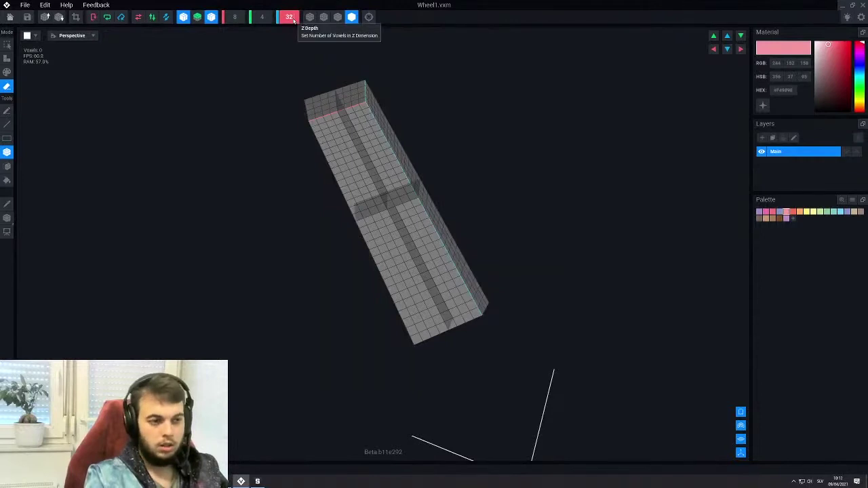
text(2)
key(Return)
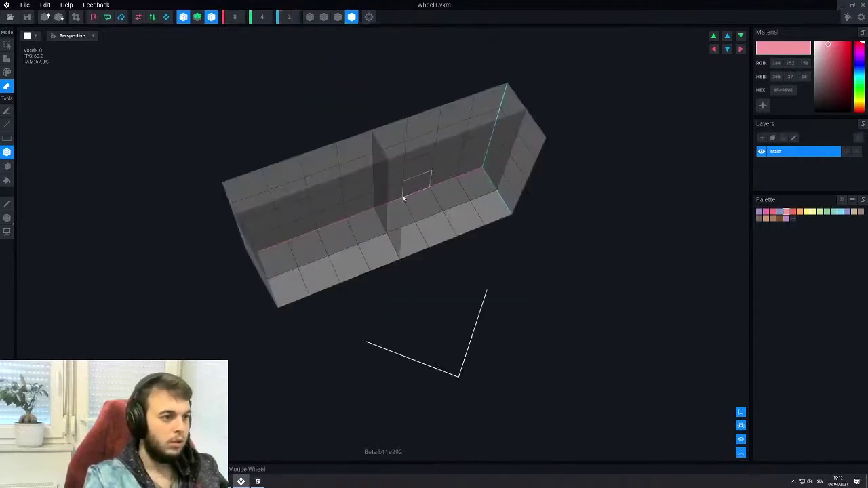
Fill the whole resized volume with pink voxels using the face tool
scroll(403, 198, down, 3)
right_drag(368, 228, 325, 231)
key(a)
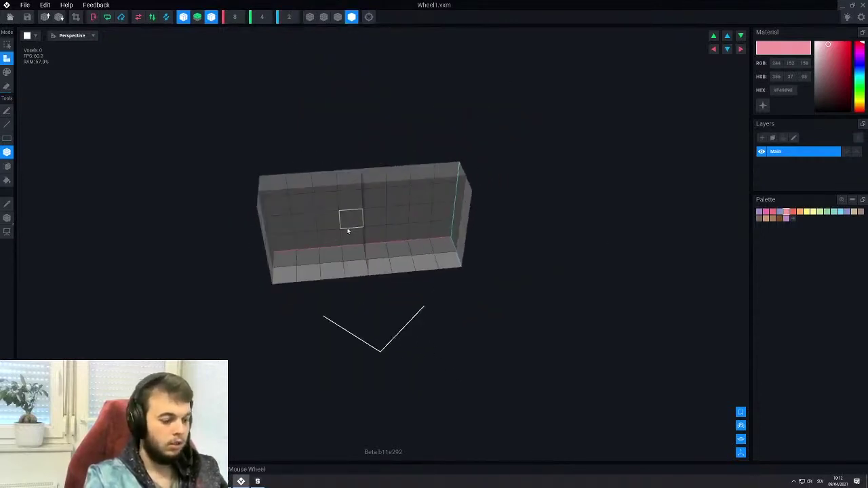
key(f)
click(343, 233)
click(338, 234)
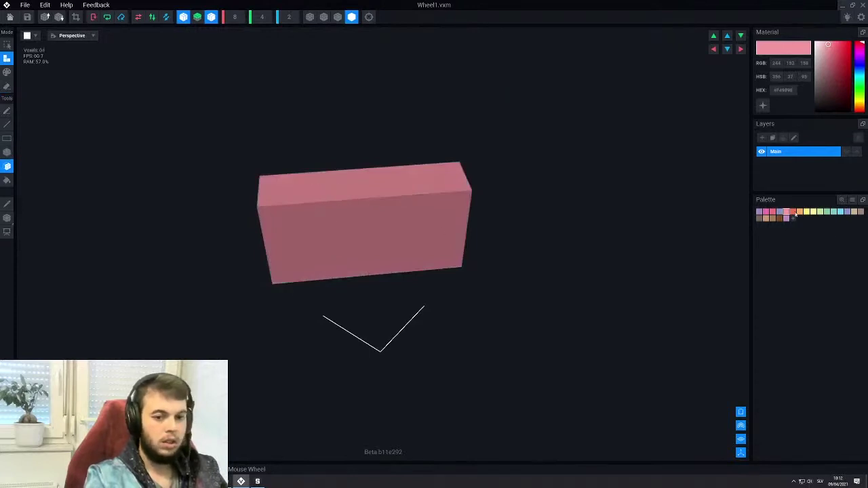
Recolour the entire block with the red palette colour using the fill tool
click(794, 212)
key(p)
key(g)
click(408, 244)
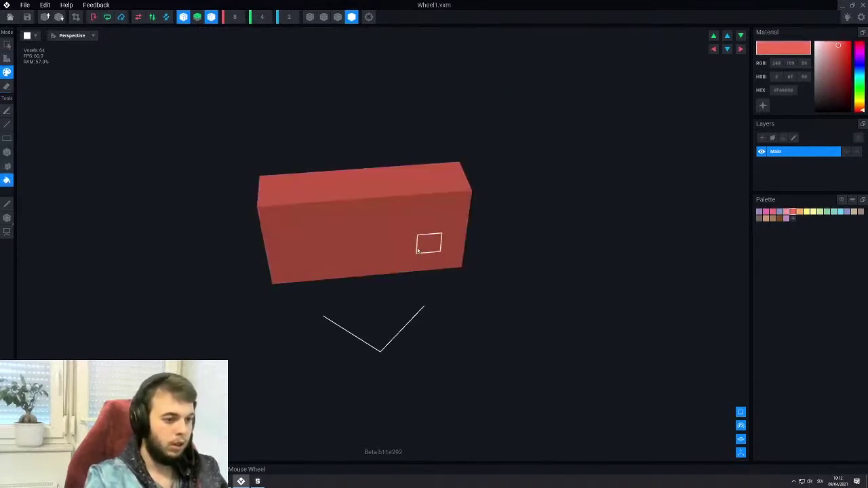
scroll(396, 244, down, 3)
Keep the Wheel1 model open and move its pivot to 4.0 along the X axis
click(10, 17)
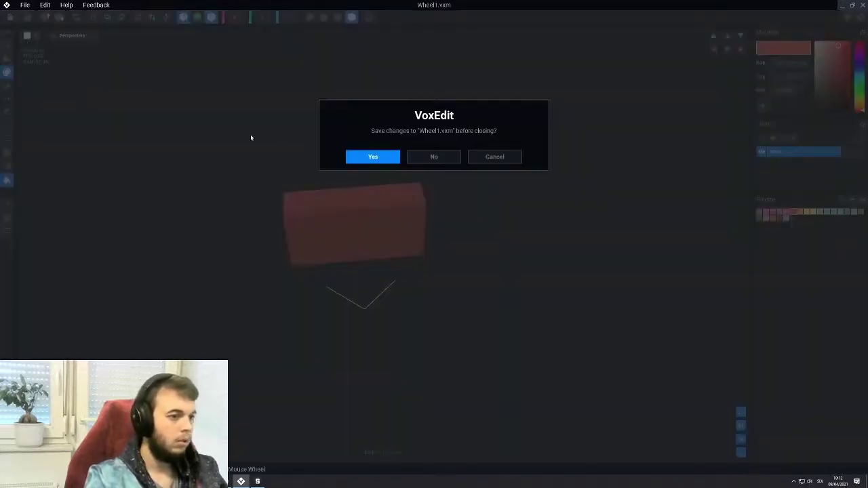
click(514, 157)
click(6, 219)
scroll(265, 261, down, 5)
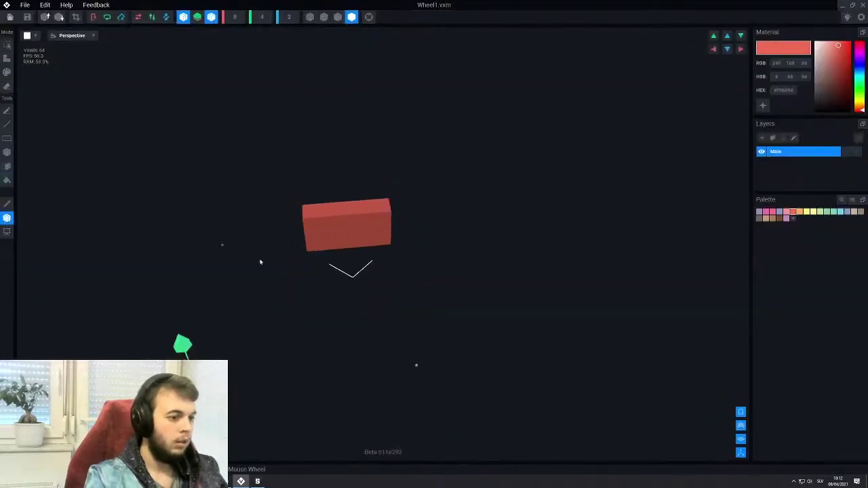
drag(184, 328, 281, 330)
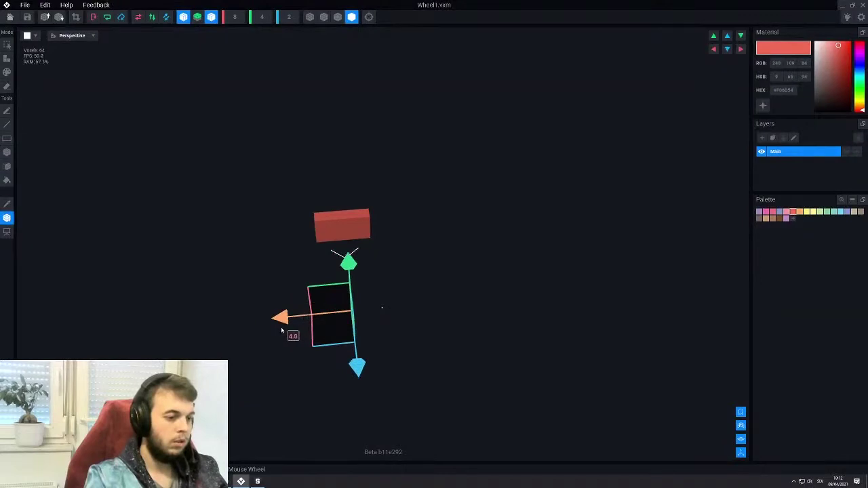
right_drag(281, 330, 345, 322)
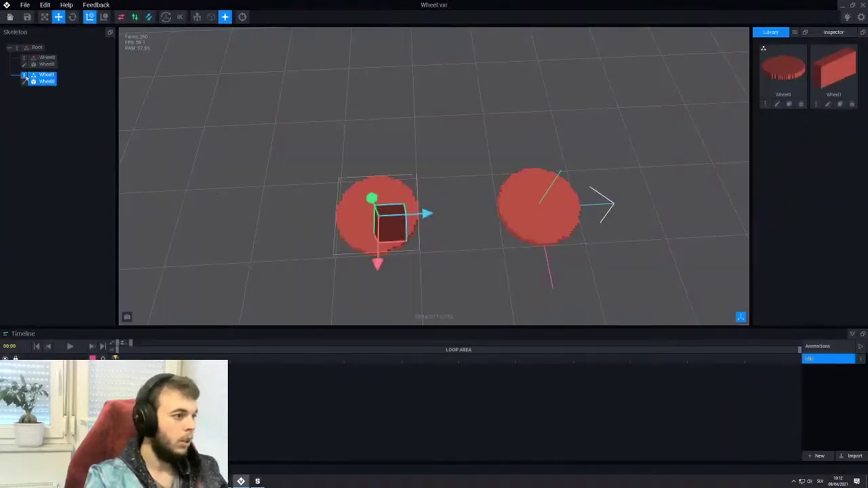
Unlink the model from the rig's Wheel1 node and create a child node named W10 under it
right_click(26, 78)
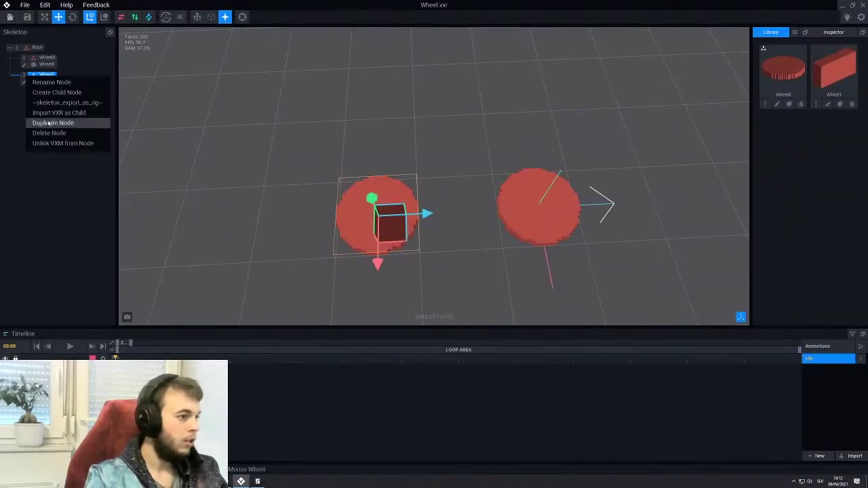
click(57, 143)
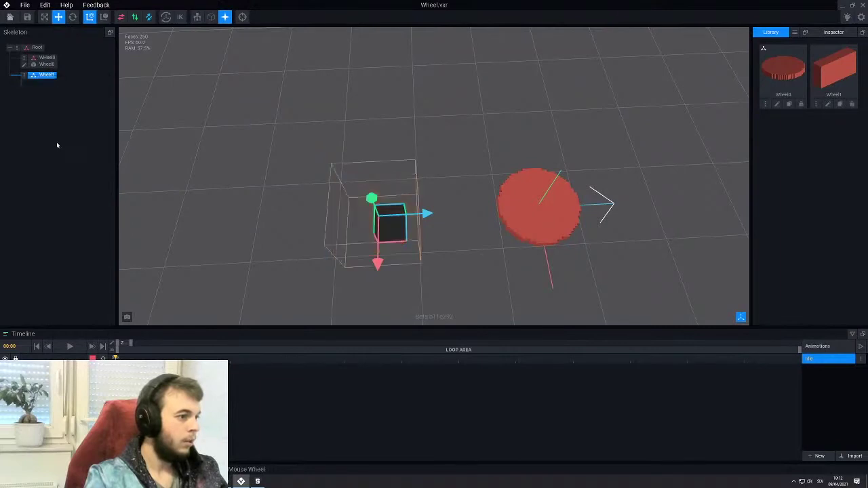
right_click(27, 76)
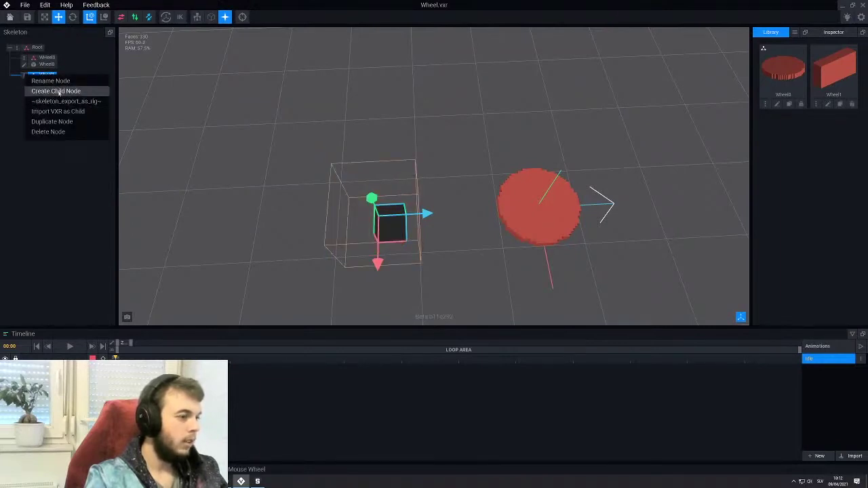
click(57, 91)
text(W1)
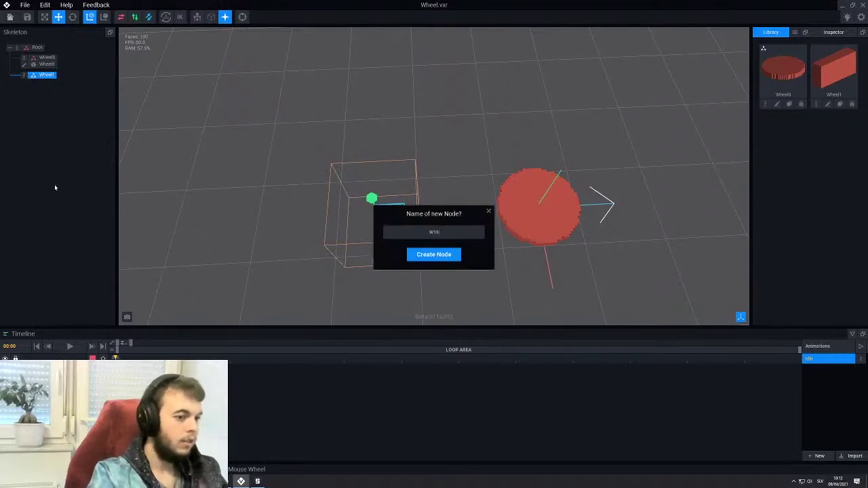
text(0)
key(Return)
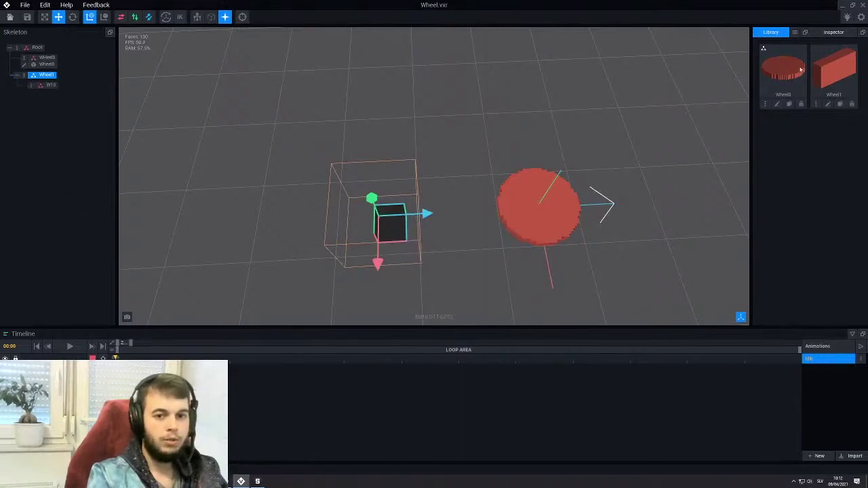
Attach the Wheel1 block model to the W10 node and reopen that model for editing
drag(834, 68, 49, 86)
click(49, 86)
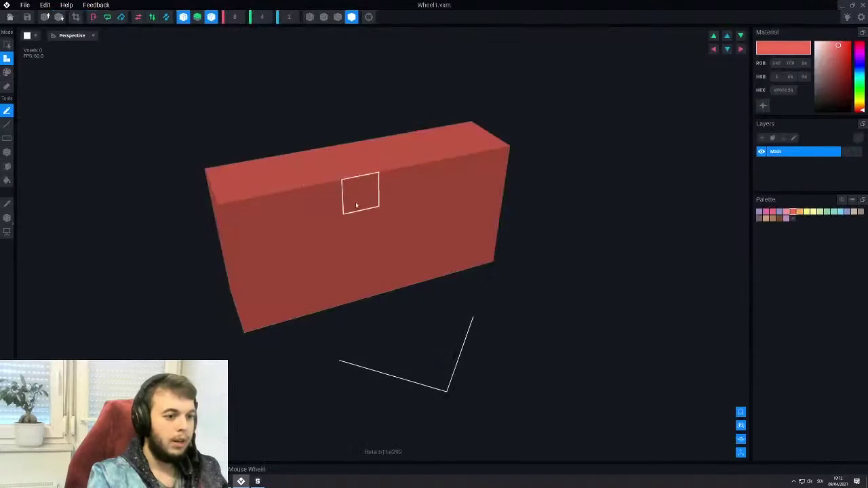
scroll(358, 193, down, 5)
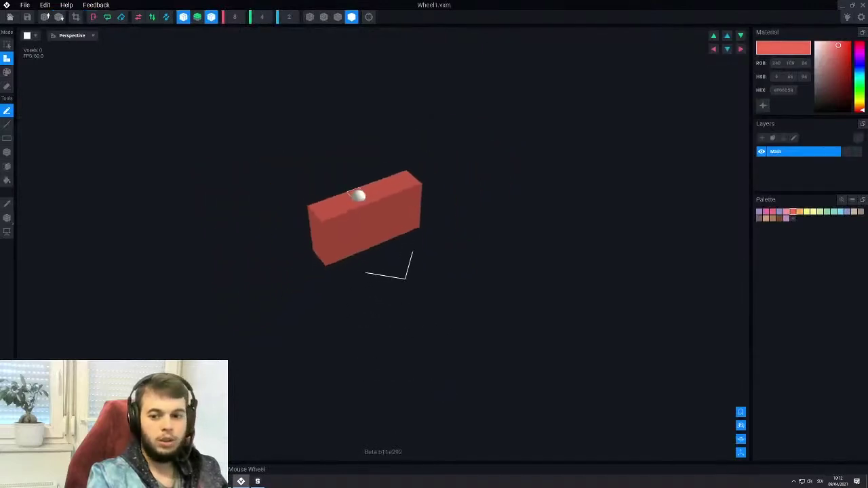
Set the Wheel1 model's Z size to 32 voxels
mouse_move(447, 218)
right_down()
mouse_move(390, 223)
mouse_move(439, 216)
right_up()
click(288, 18)
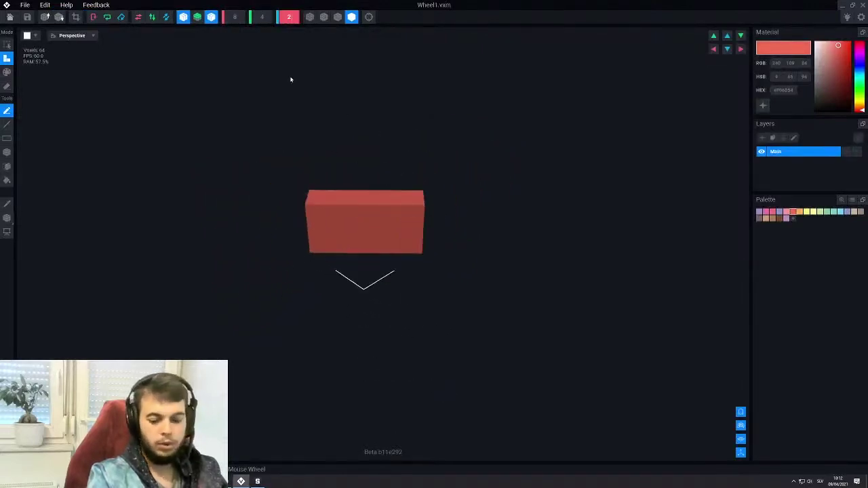
text(32)
key(Return)
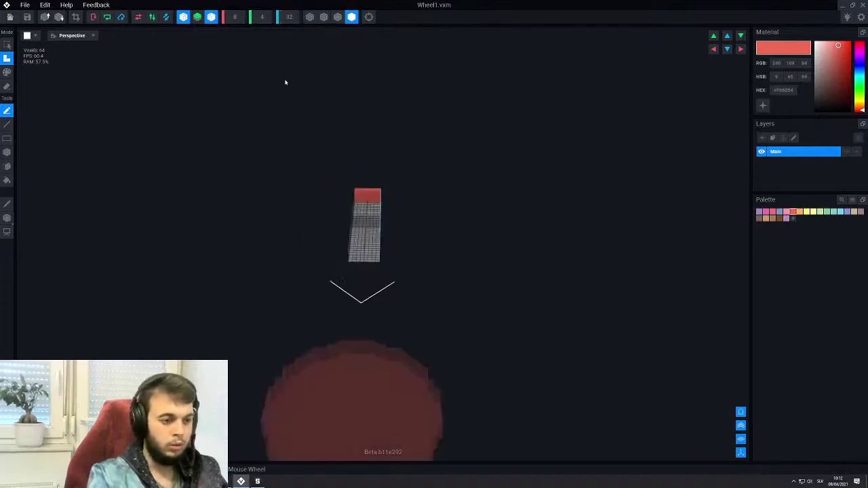
scroll(366, 204, up, 6)
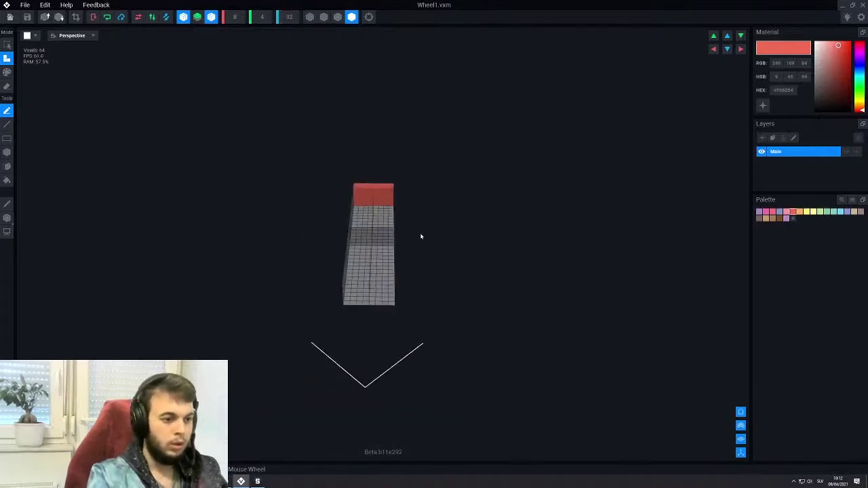
Add a matching red block, two voxel layers thick, at the opposite end of the enlarged volume with the face tool
key(alt)
key(g)
key(f)
click(367, 188)
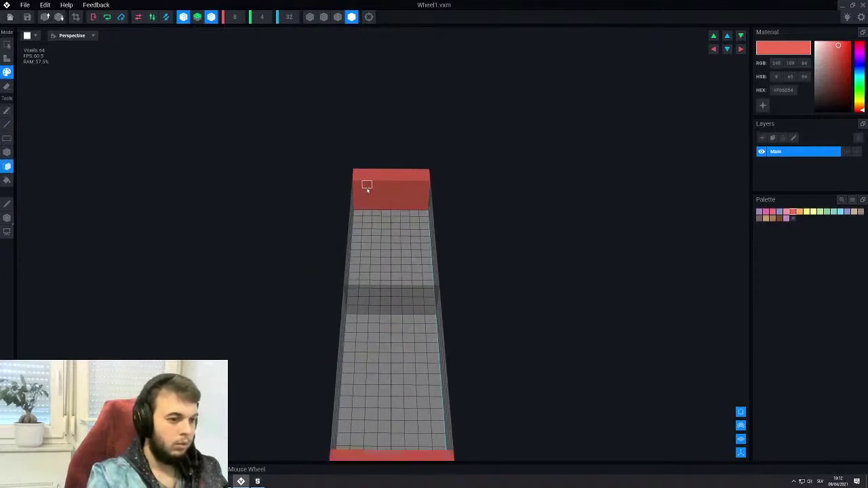
mouse_move(367, 188)
right_down()
mouse_move(468, 187)
mouse_move(368, 196)
right_up()
click(345, 192)
middle_drag(522, 140, 503, 158)
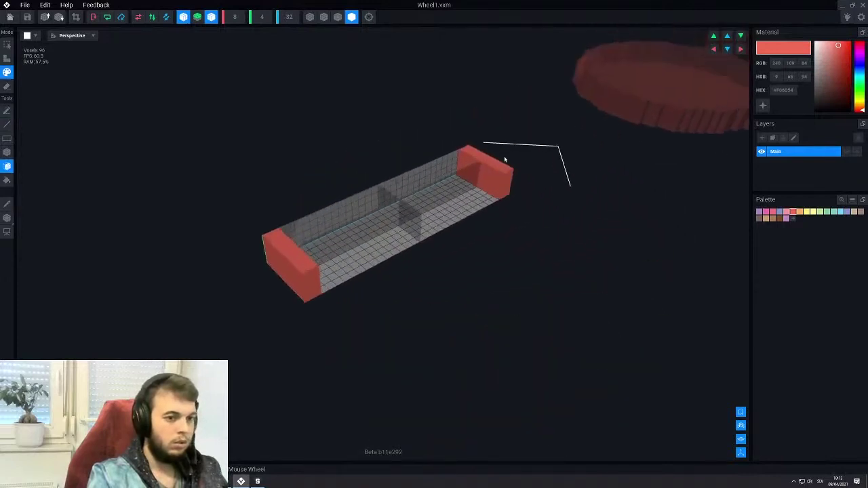
right_drag(503, 158, 262, 233)
scroll(355, 233, down, 1)
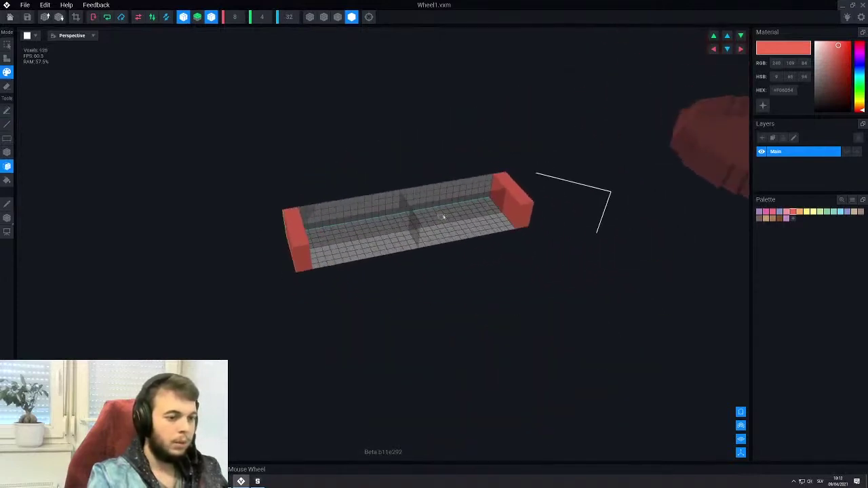
Move the model's pivot to 16.0 along the Z axis, then save Wheel1 and return to the rig
click(7, 218)
right_drag(461, 236, 355, 237)
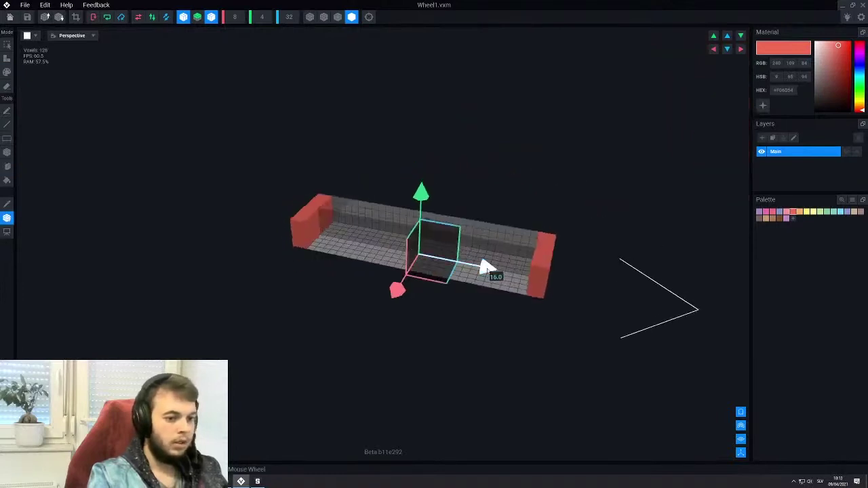
click(10, 17)
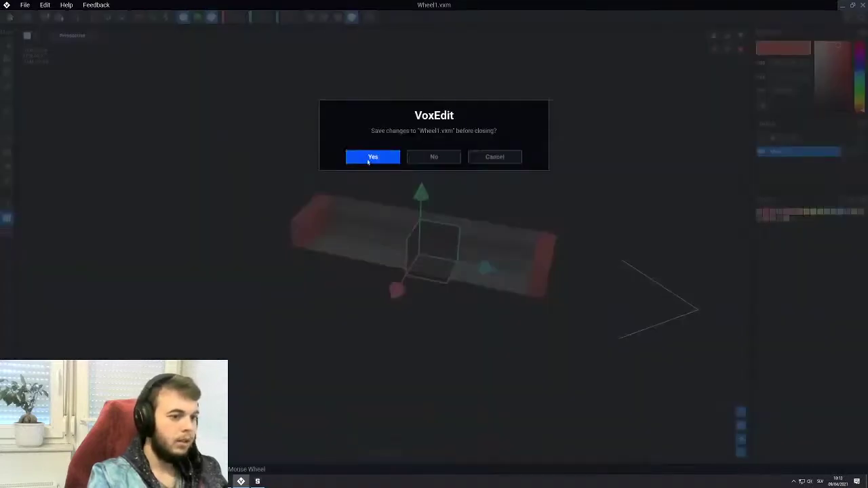
click(370, 157)
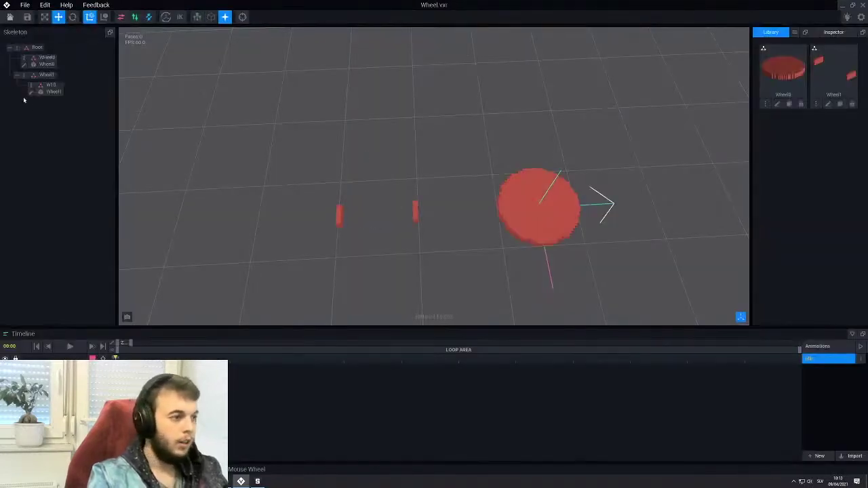
Duplicate the W10 node under Wheel1 with the name W11
right_click(34, 88)
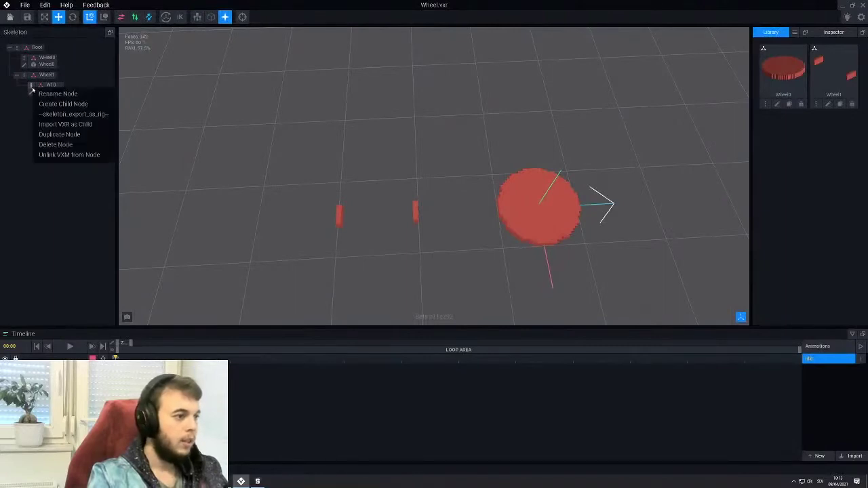
click(46, 135)
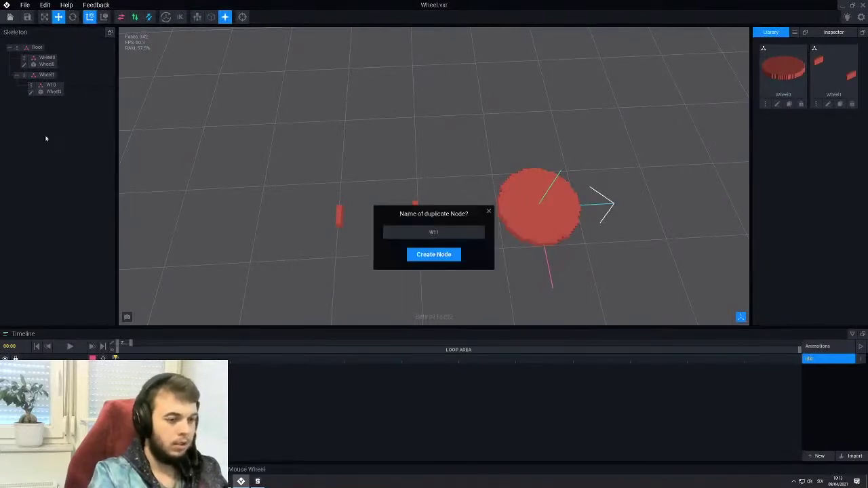
text(W11)
key(Return)
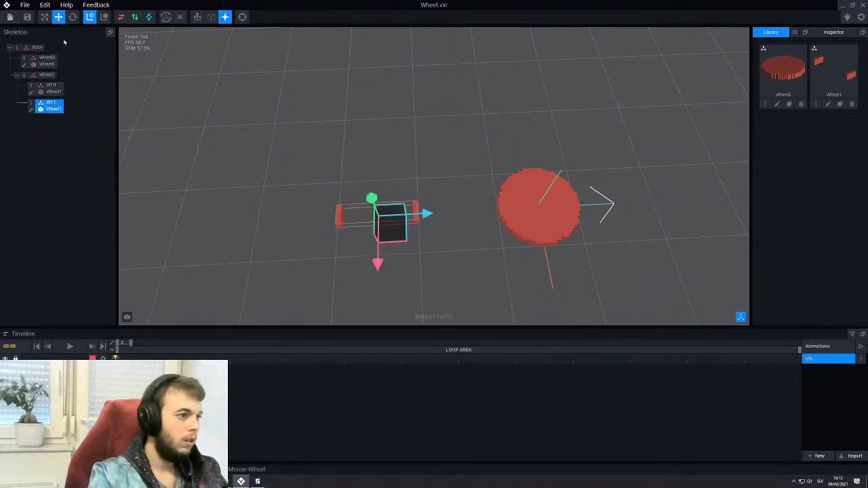
Rotate the W11 segment pair about the vertical Y axis until its blocks meet the ends of W10's blocks
click(72, 17)
drag(354, 253, 323, 248)
click(310, 247)
scroll(370, 237, up, 3)
right_drag(370, 237, 629, 289)
middle_drag(629, 289, 661, 366)
scroll(438, 197, up, 3)
middle_drag(438, 197, 504, 270)
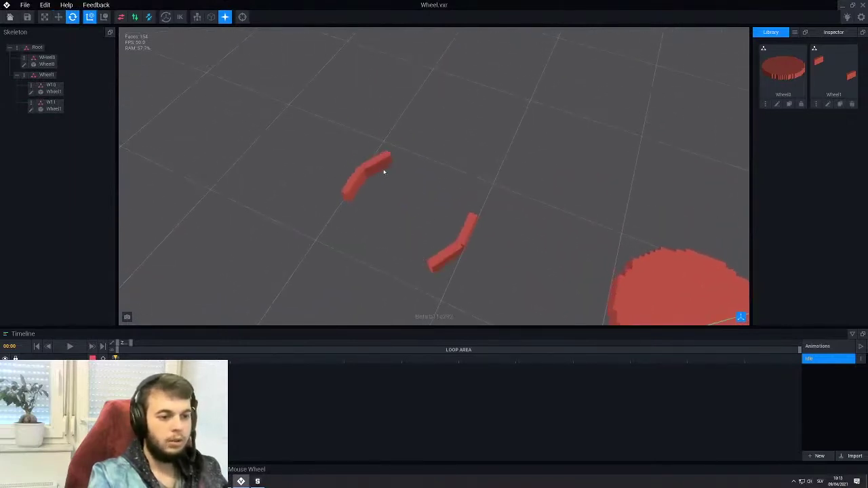
Duplicate W11 as W12 and rotate the copy about the Y axis so its blocks continue the arc beyond W11
right_click(32, 103)
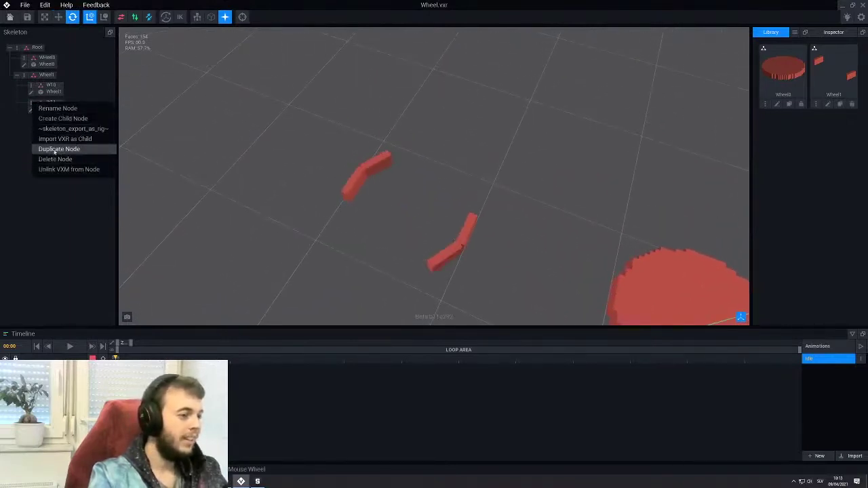
click(57, 149)
text(W12)
key(Return)
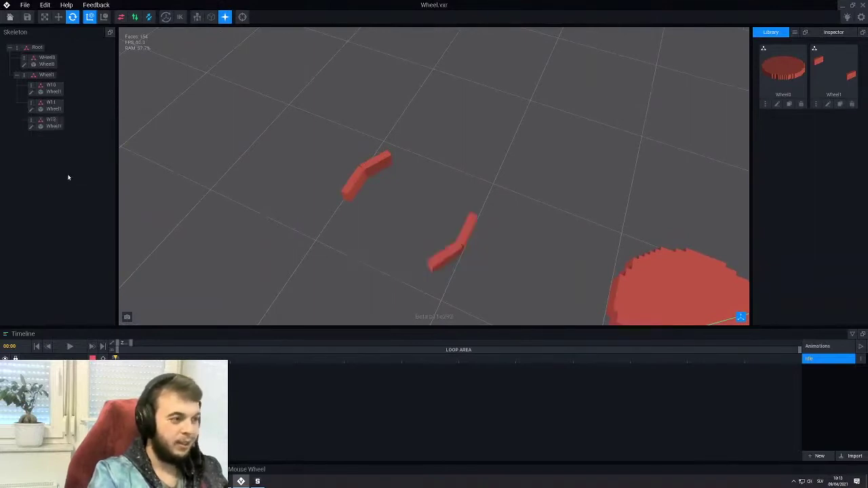
scroll(437, 247, up, 3)
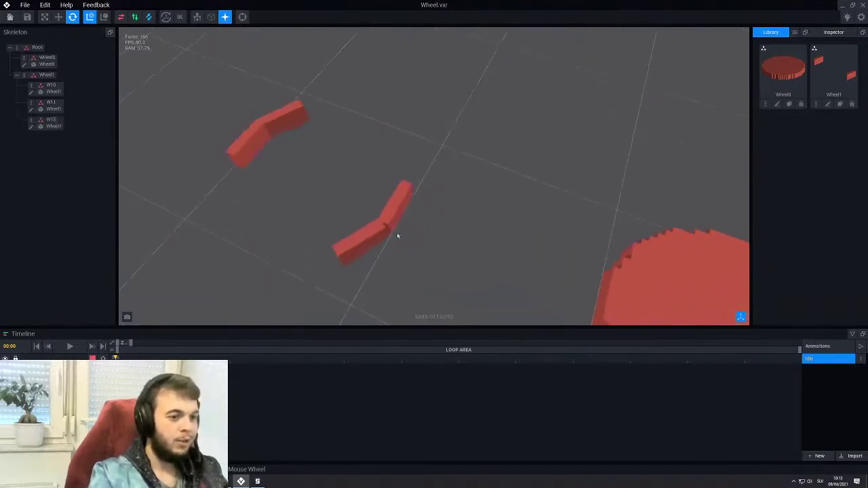
click(50, 123)
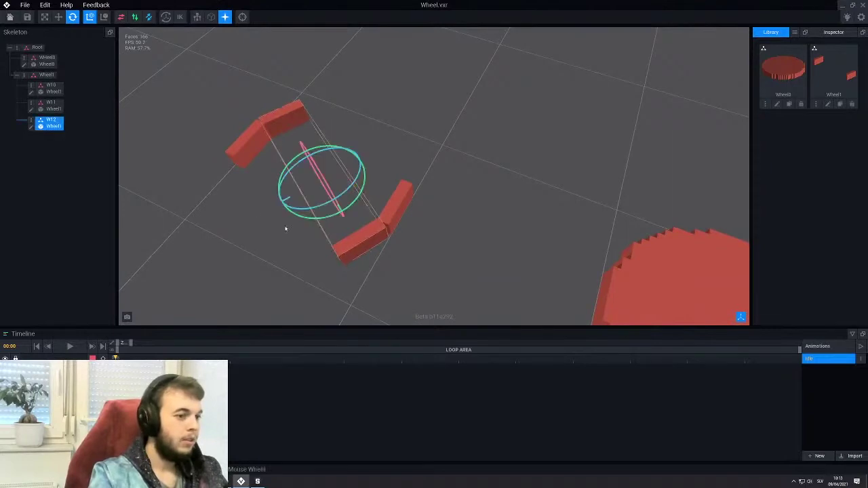
drag(308, 218, 275, 219)
middle_drag(275, 219, 324, 220)
right_drag(318, 223, 363, 199)
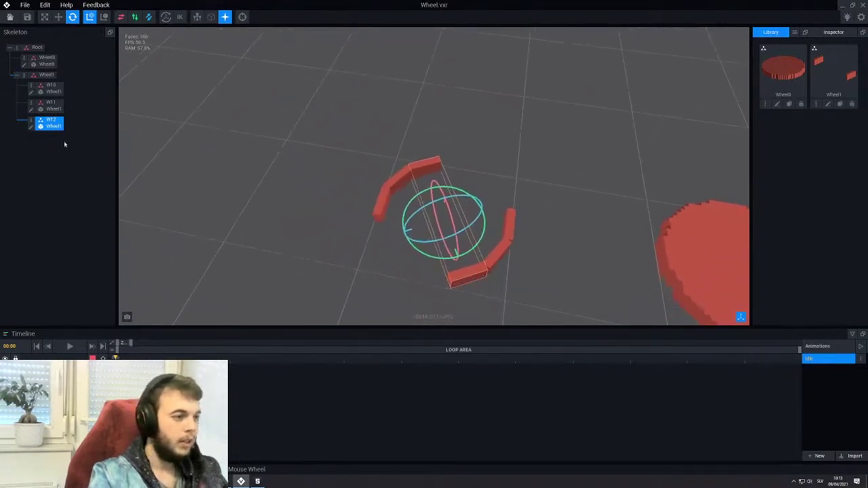
Duplicate W12 as W13 and rotate the copy about the Y axis so its blocks continue the arc beyond W12
right_click(30, 122)
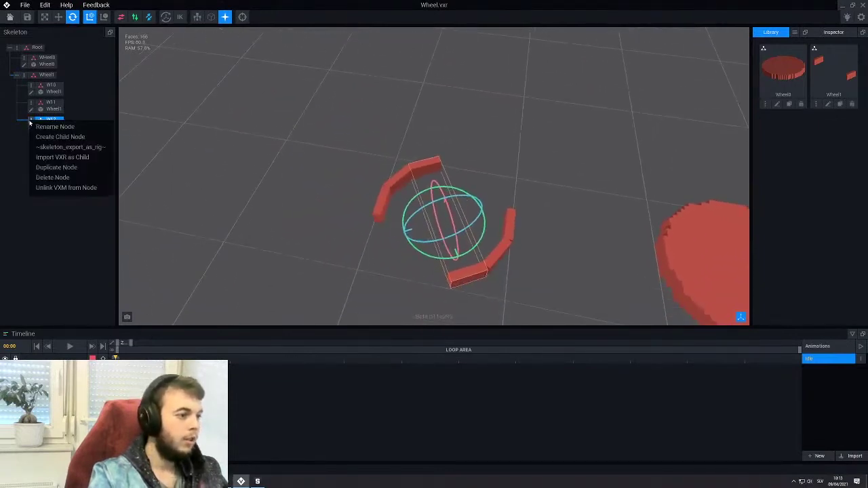
click(52, 167)
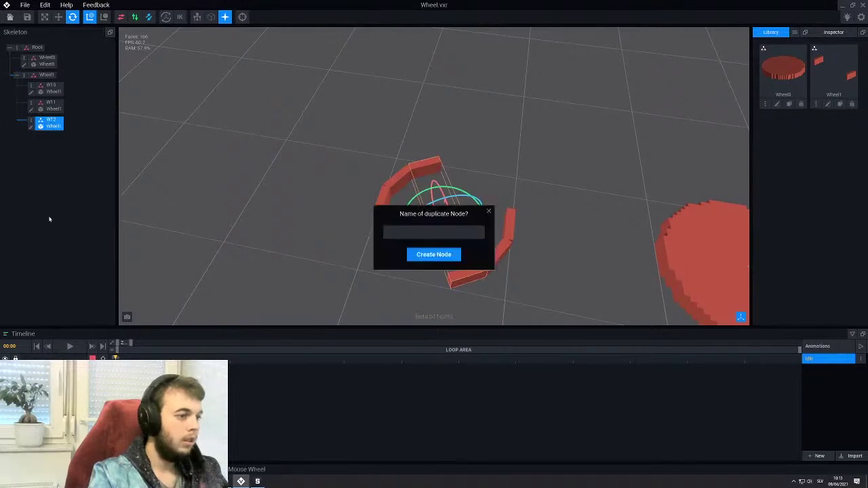
text(W13)
key(Return)
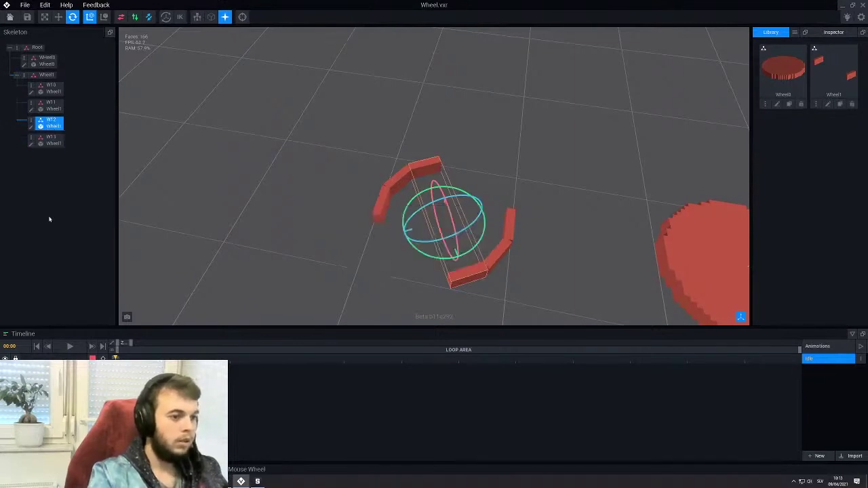
click(46, 140)
drag(447, 258, 414, 251)
scroll(438, 217, down, 3)
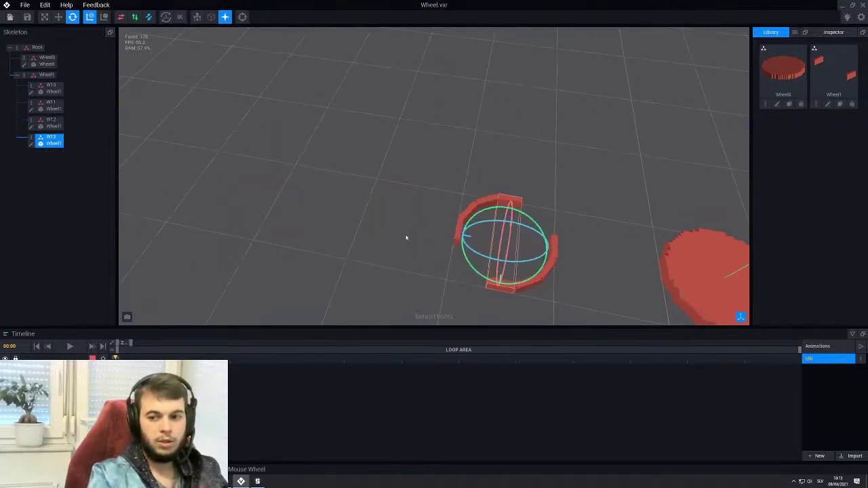
middle_drag(525, 293, 424, 237)
click(572, 221)
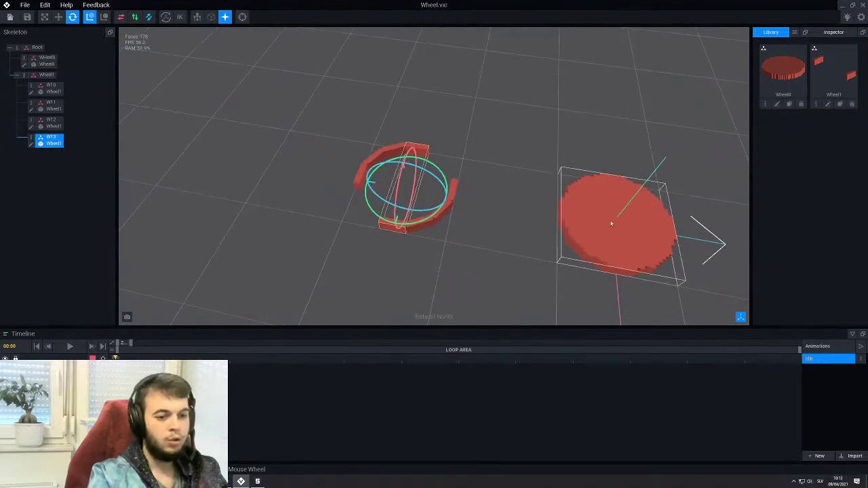
click(602, 228)
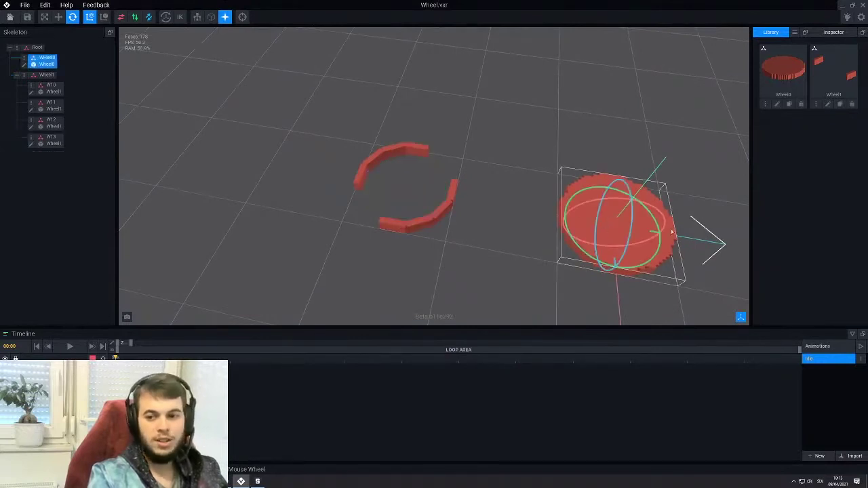
scroll(379, 200, up, 3)
middle_drag(378, 199, 445, 211)
right_drag(446, 211, 452, 218)
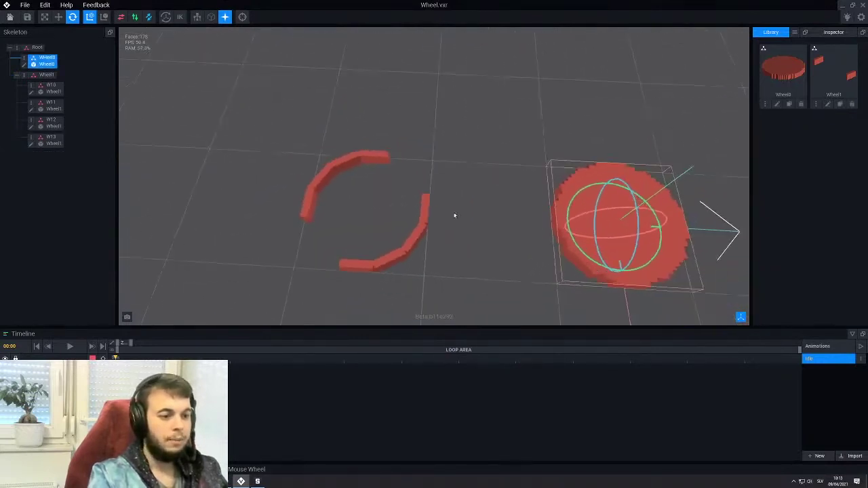
Duplicate W10 as W14 and rotate the copy about the Y axis so its blocks extend the arc beyond W13
click(310, 204)
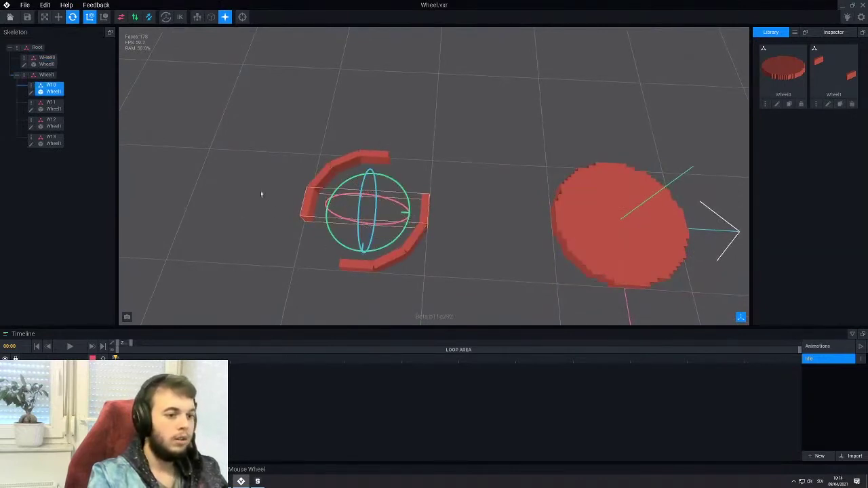
right_click(31, 87)
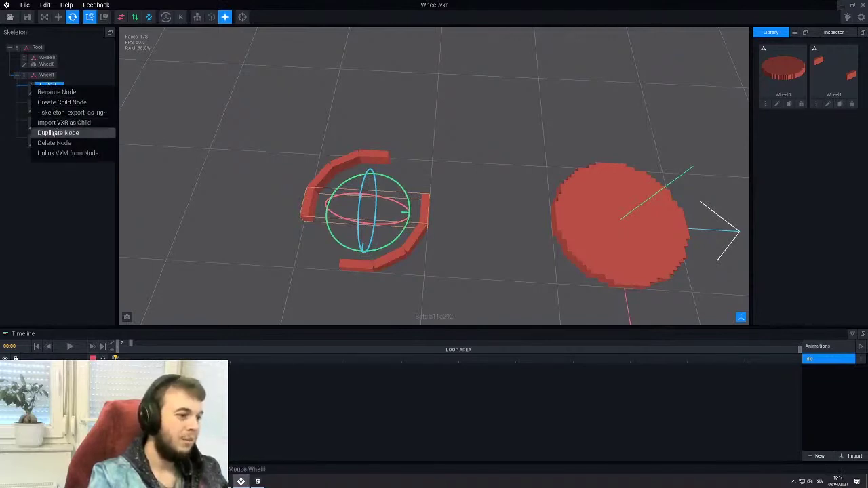
click(55, 132)
text(W14)
key(Return)
click(44, 161)
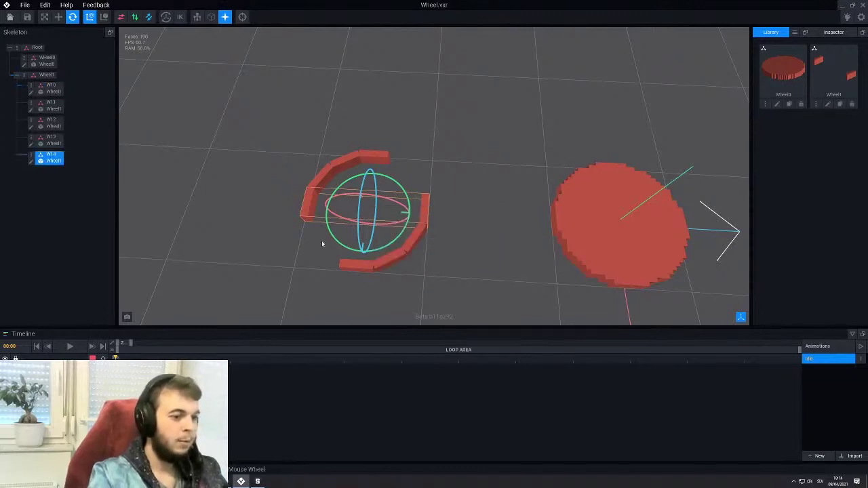
drag(324, 244, 362, 196)
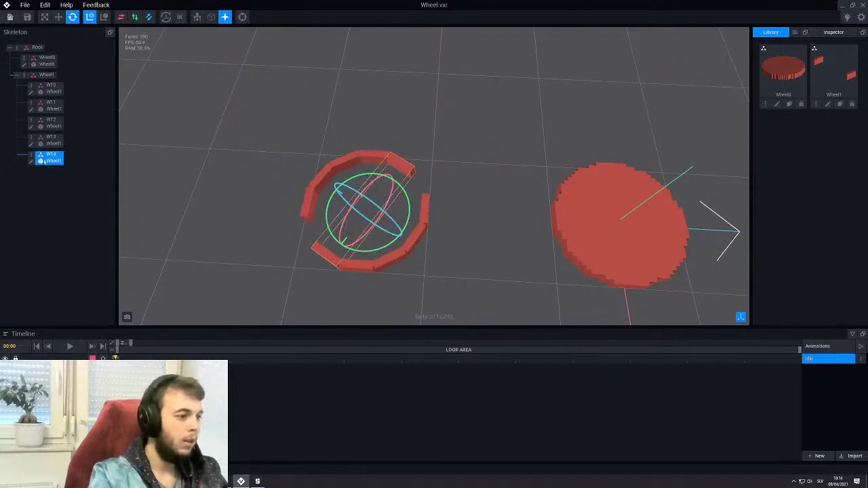
Duplicate W14 as W15 and rotate the copy about the Y axis to fill the remaining gaps in the ring
right_click(30, 156)
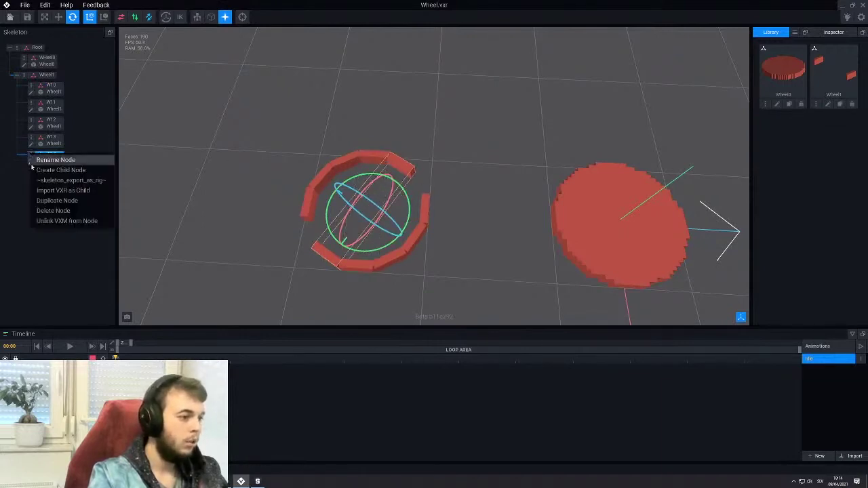
click(48, 198)
text(W15)
key(Return)
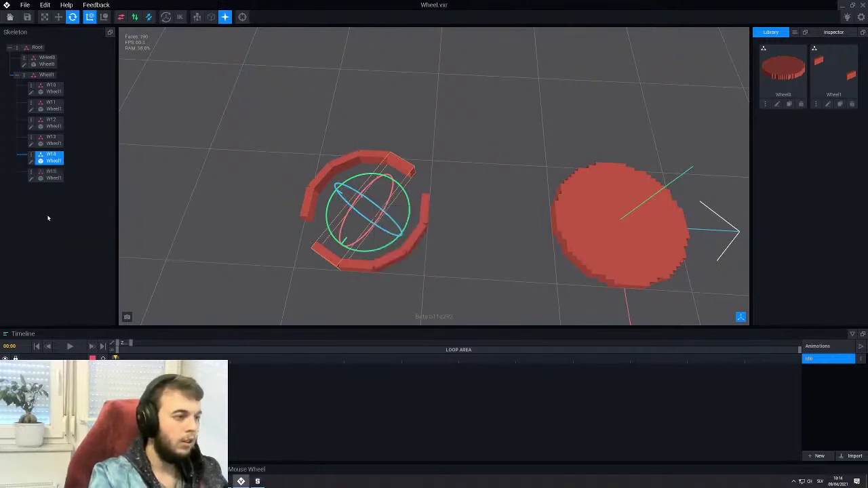
drag(333, 240, 318, 223)
click(252, 202)
Examine the segmented ring and its block joints from several angles beside the solid Wheel0 disc
scroll(261, 201, down, 4)
right_drag(454, 241, 469, 261)
middle_drag(471, 264, 459, 180)
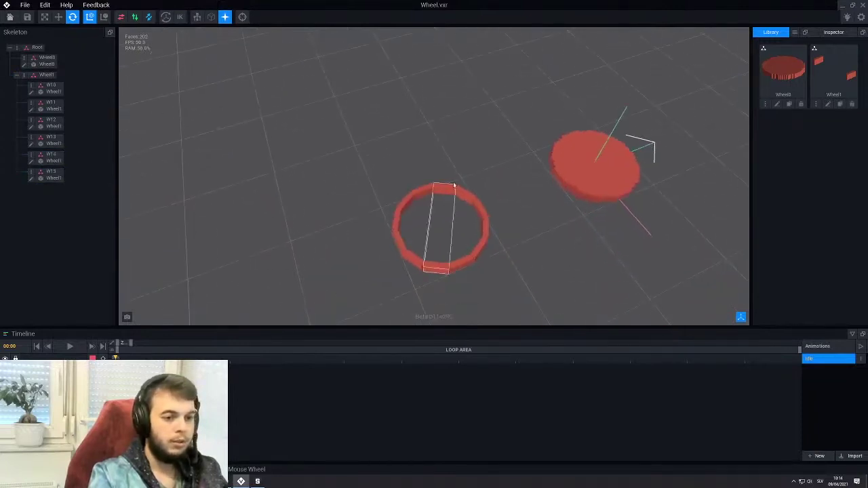
right_drag(440, 214, 500, 208)
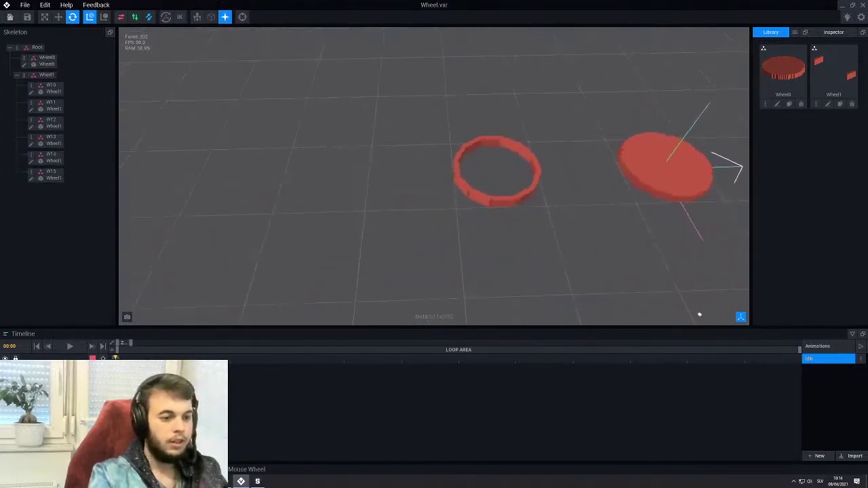
middle_drag(500, 208, 453, 236)
right_drag(453, 236, 457, 240)
scroll(457, 237, up, 3)
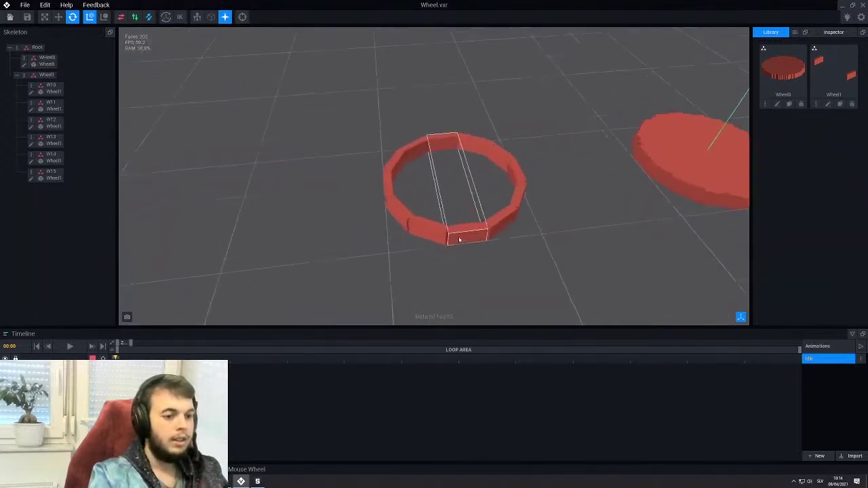
scroll(455, 234, up, 2)
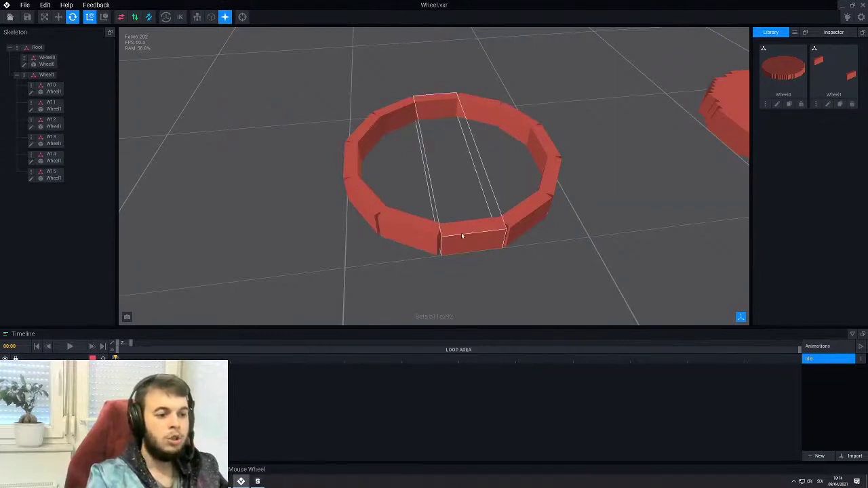
Collapse the Wheel1 node in the skeleton so its W10–W15 segment nodes are folded away
scroll(465, 235, up, 5)
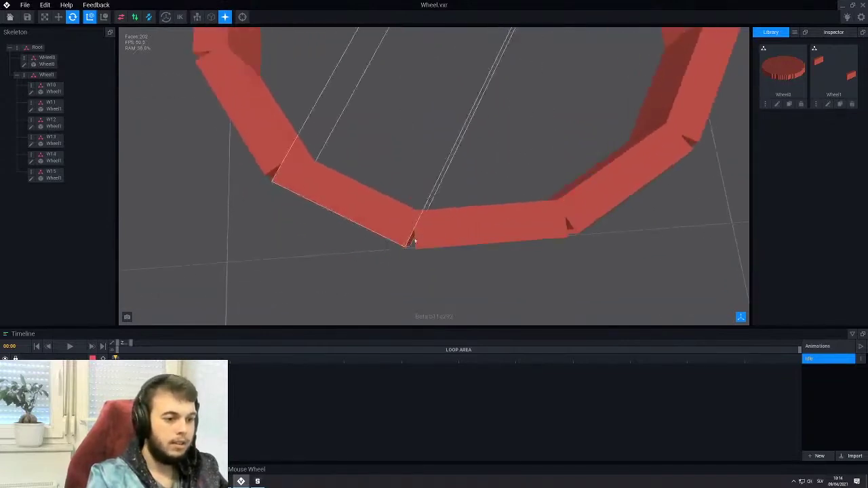
scroll(419, 238, down, 8)
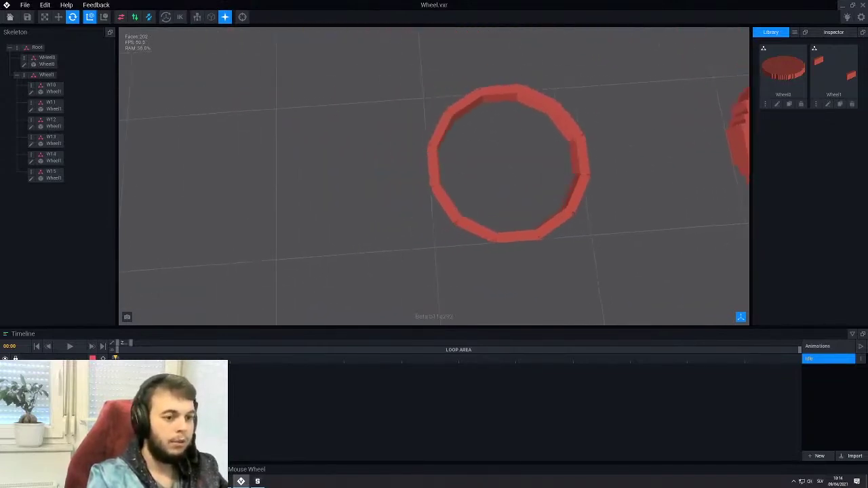
scroll(405, 159, down, 5)
right_drag(434, 236, 440, 196)
click(46, 87)
click(46, 75)
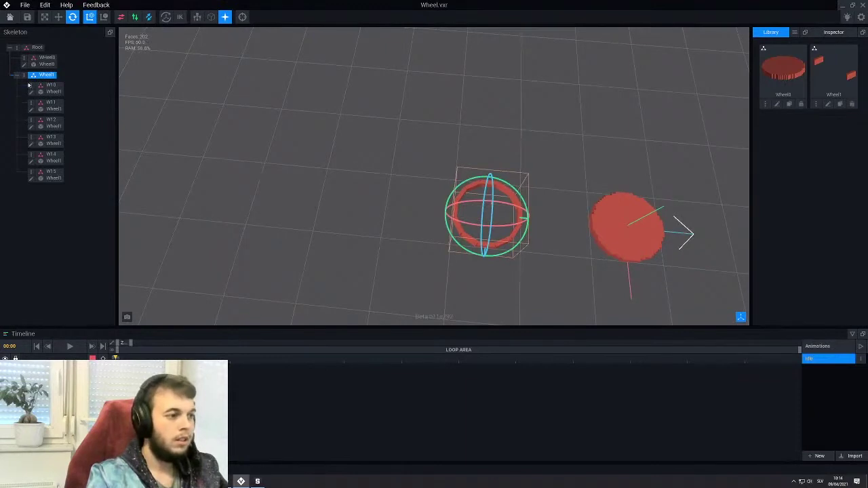
click(14, 76)
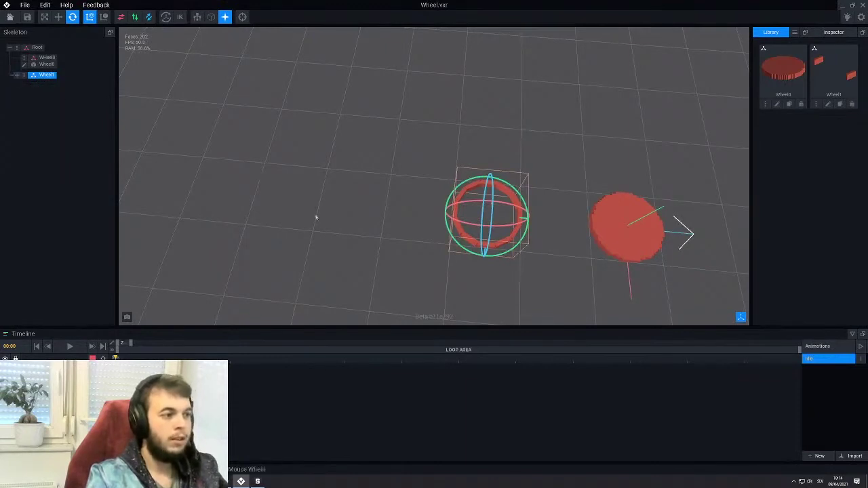
mouse_move(445, 200)
right_down()
mouse_move(430, 192)
mouse_move(438, 237)
mouse_move(452, 198)
right_up()
click(468, 165)
right_drag(469, 165, 432, 189)
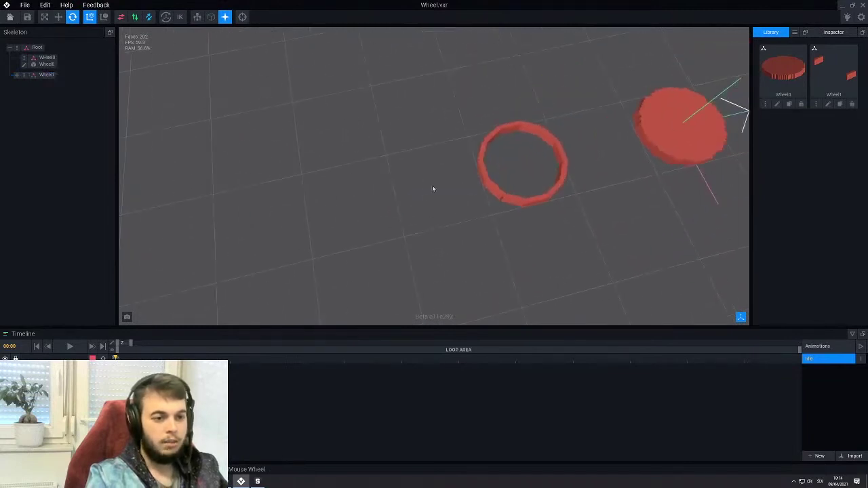
Clone the Wheel1 model as Wheel2, erase the nearer block in the copy and crop the volume to the remaining block
click(840, 104)
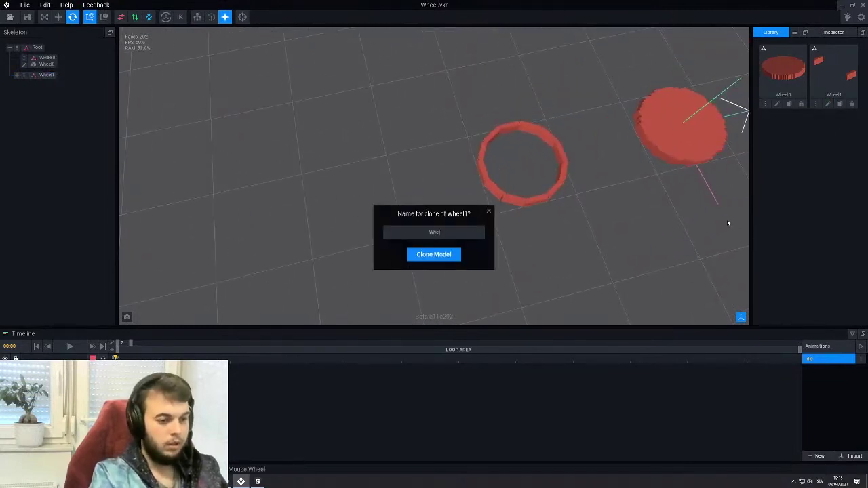
key(Return)
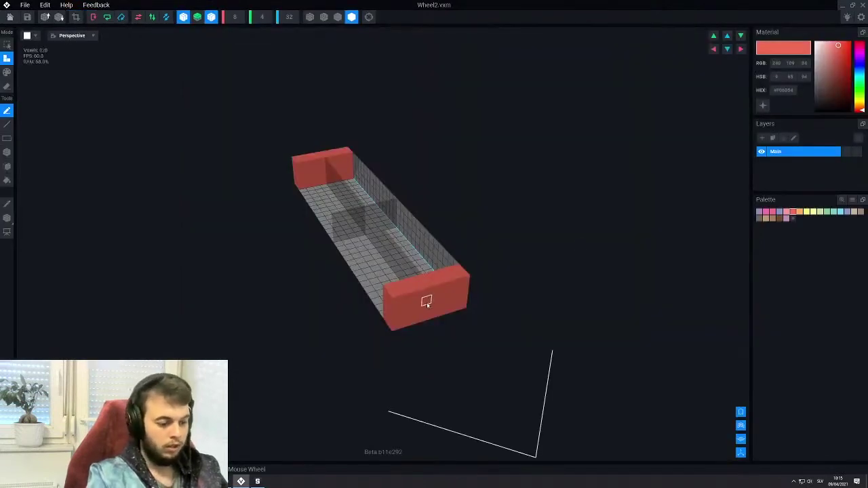
key(e)
key(f)
click(428, 304)
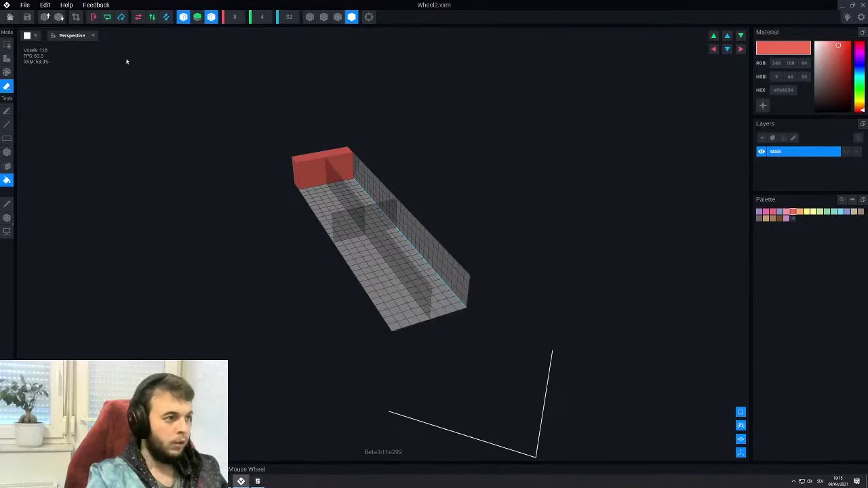
click(76, 17)
scroll(139, 128, up, 3)
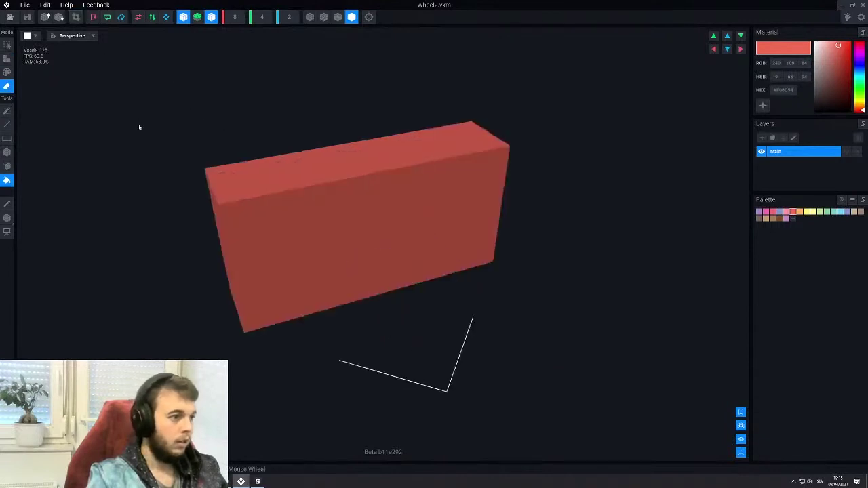
Move the Wheel2 model's pivot to a lower corner at one end of the block
click(6, 218)
scroll(413, 355, down, 5)
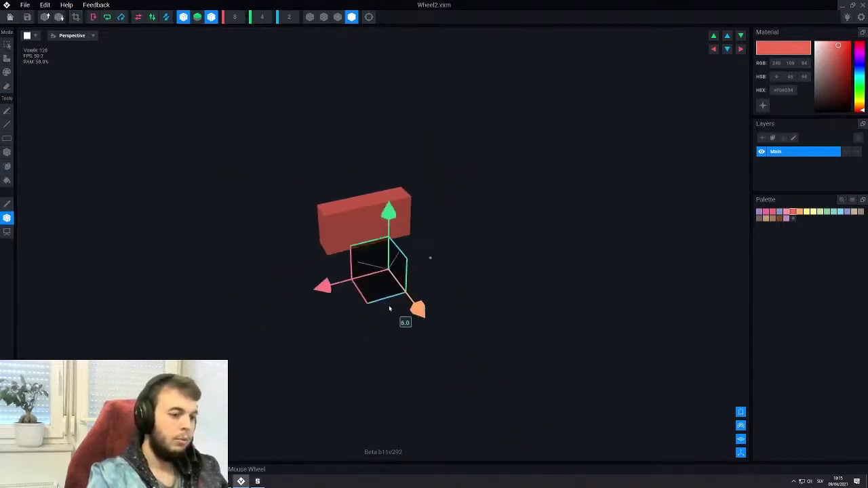
drag(383, 297, 365, 273)
right_drag(364, 274, 163, 271)
drag(426, 232, 387, 242)
right_drag(387, 241, 388, 223)
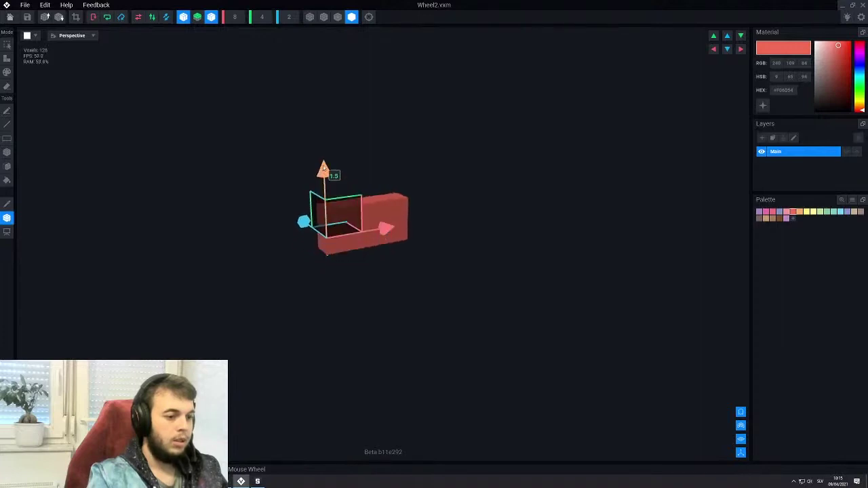
drag(324, 166, 333, 166)
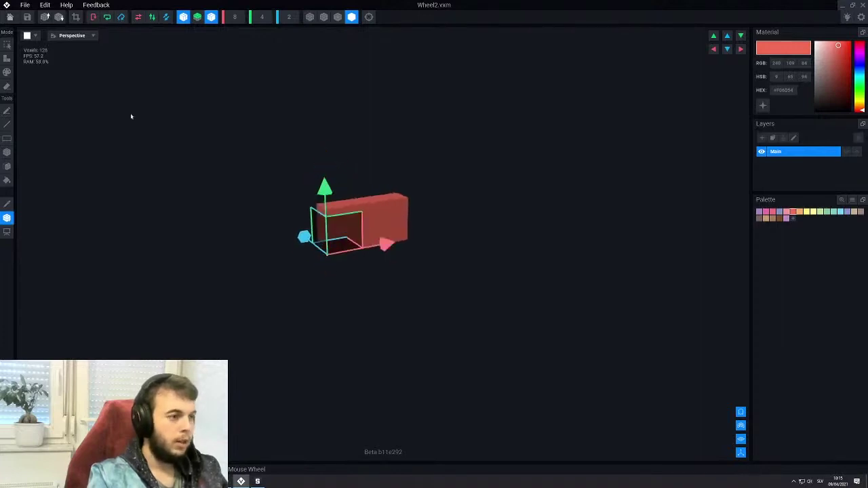
Return to the Wheel rig, create a node named Wheel2 under Root and link the Wheel2 model to it
click(9, 17)
click(373, 157)
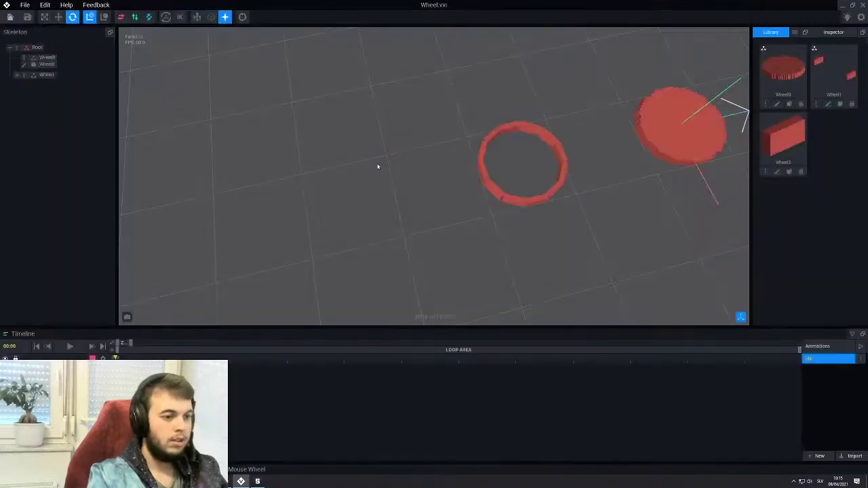
right_click(17, 48)
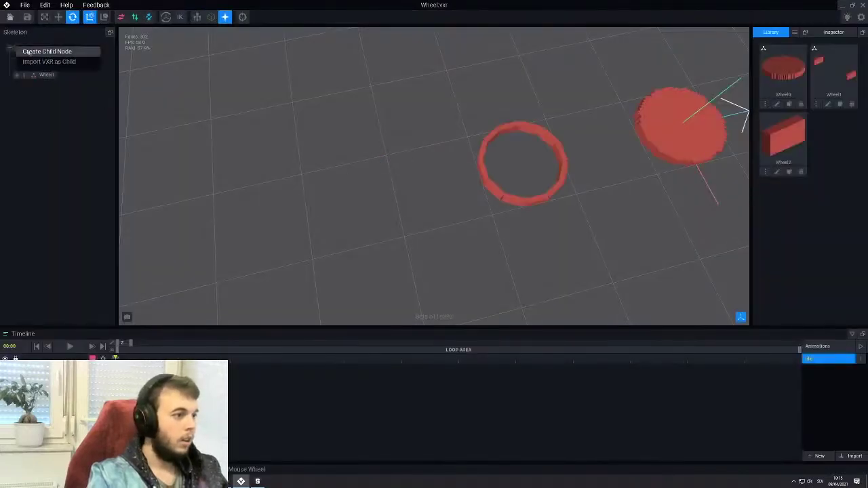
click(42, 50)
text(Wheel2)
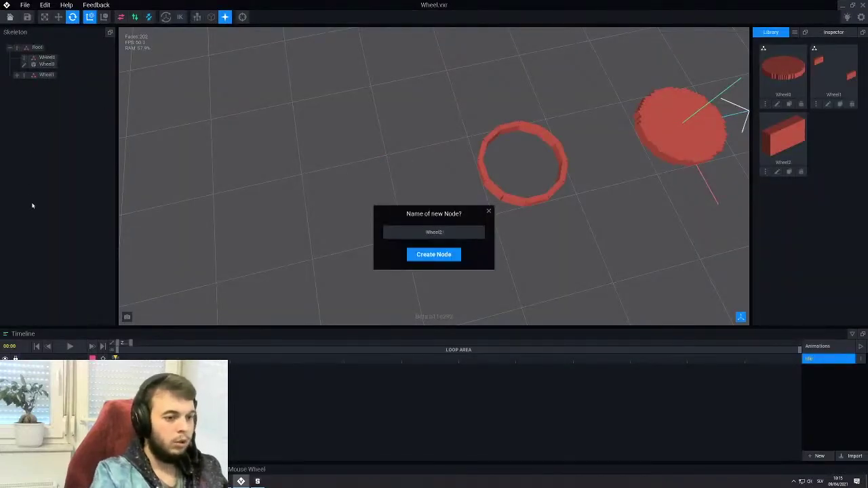
key(Return)
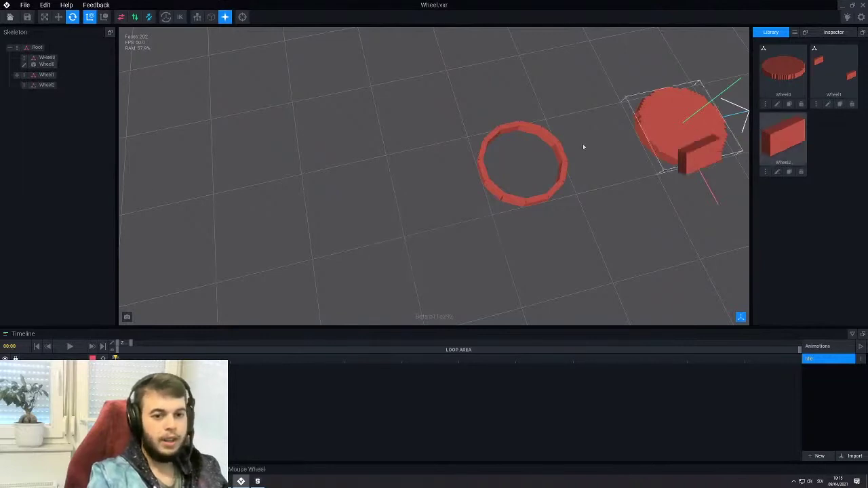
drag(411, 155, 42, 83)
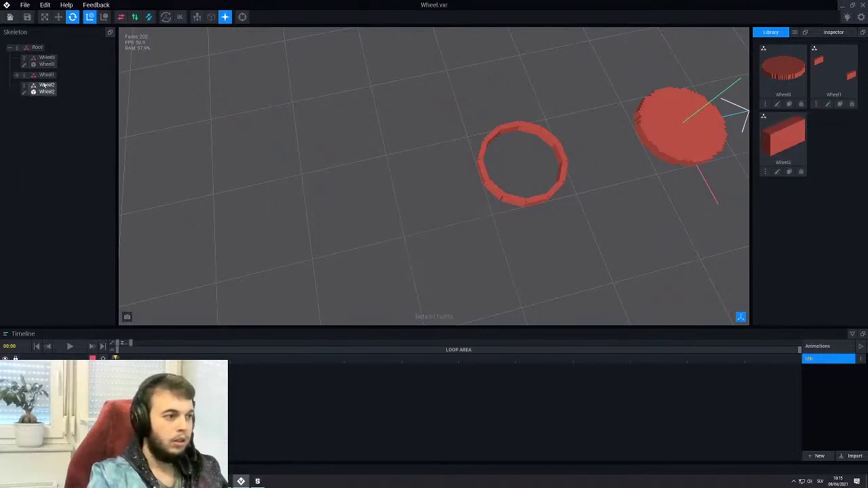
click(42, 77)
click(58, 19)
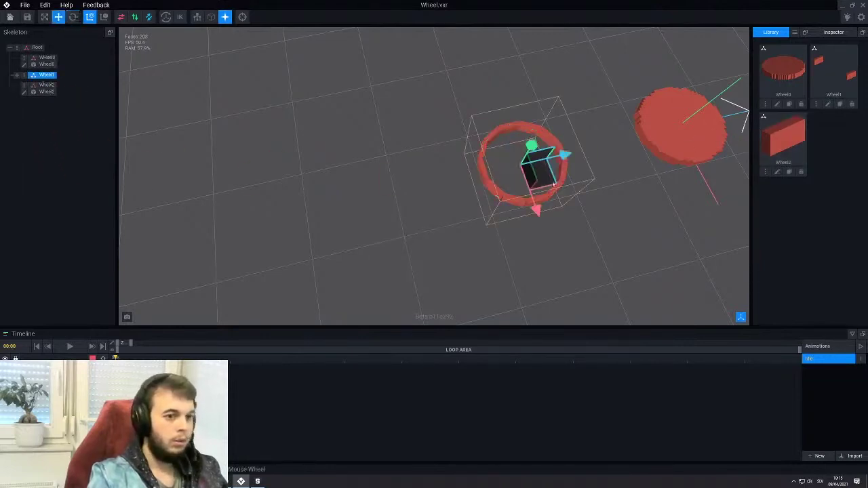
drag(560, 157, 397, 177)
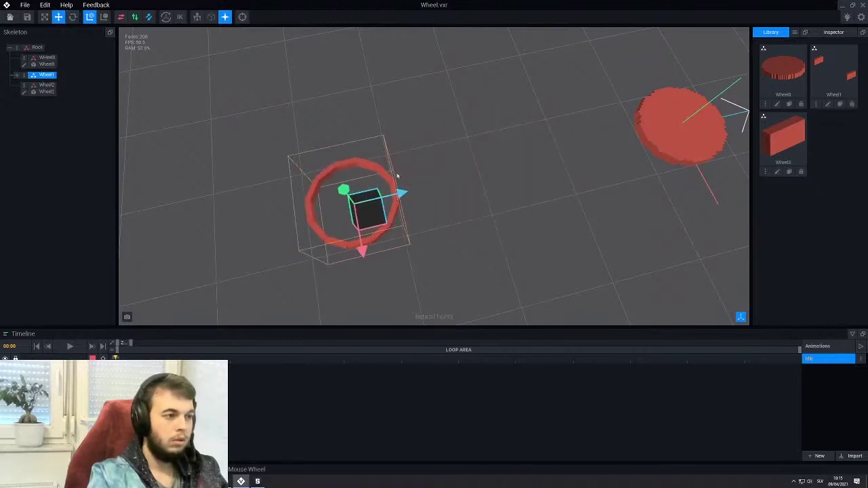
key(ctrl+z)
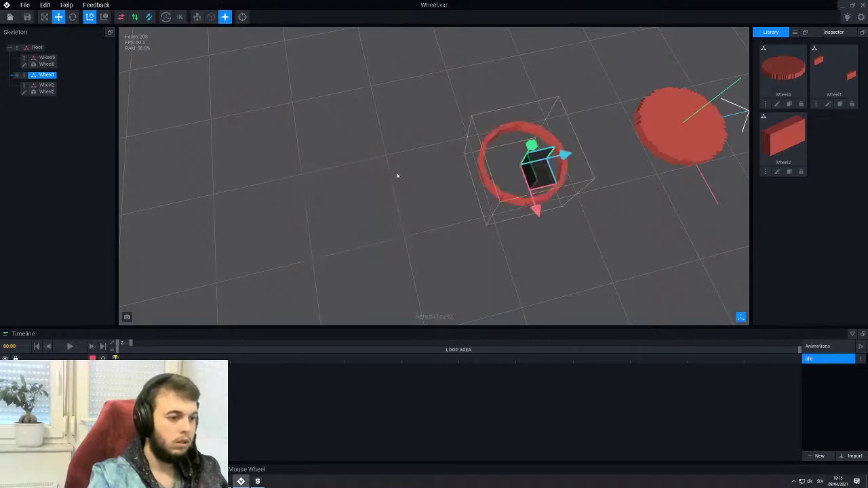
Move the Wheel2 node along the Z axis past the segmented ring to open ground on its far side from Wheel0
click(54, 91)
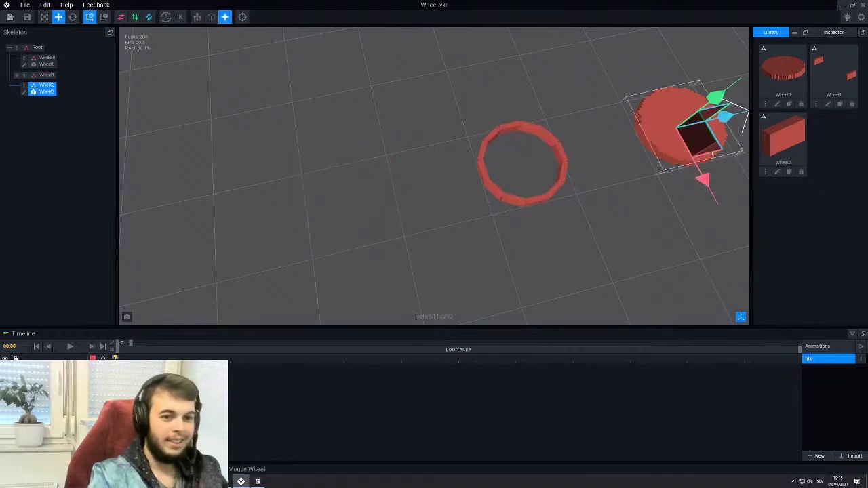
drag(724, 115, 356, 181)
middle_drag(356, 181, 410, 128)
mouse_move(397, 228)
right_down()
mouse_move(438, 236)
mouse_move(389, 220)
right_up()
scroll(392, 218, up, 2)
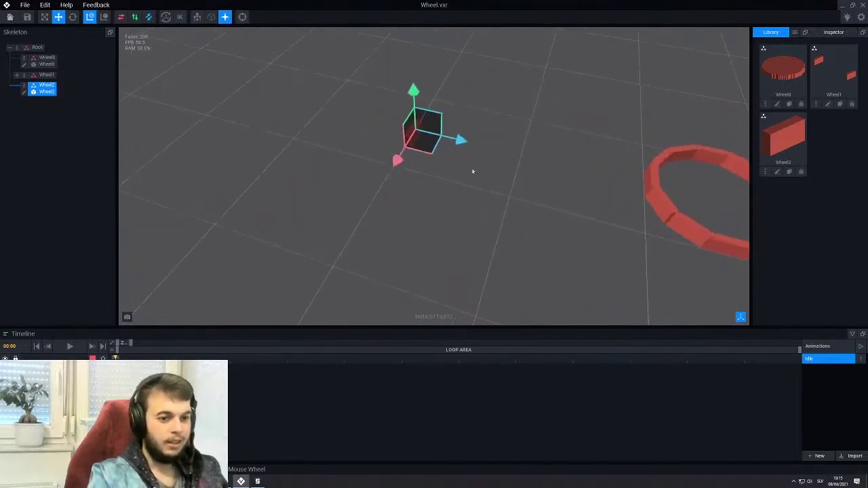
middle_drag(452, 165, 382, 179)
right_drag(382, 179, 335, 161)
scroll(278, 183, up, 2)
scroll(278, 183, up, 1)
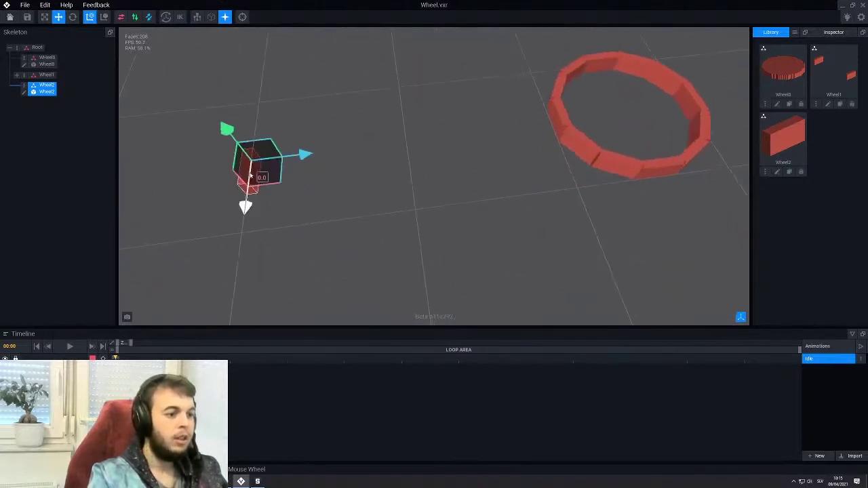
Create a child node named W20 under the Wheel2 node and link the Wheel2 model to it
right_click(24, 86)
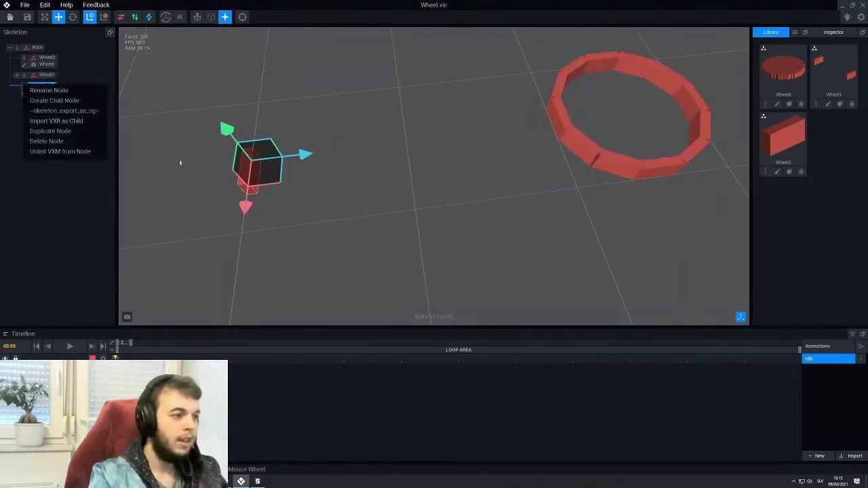
click(47, 100)
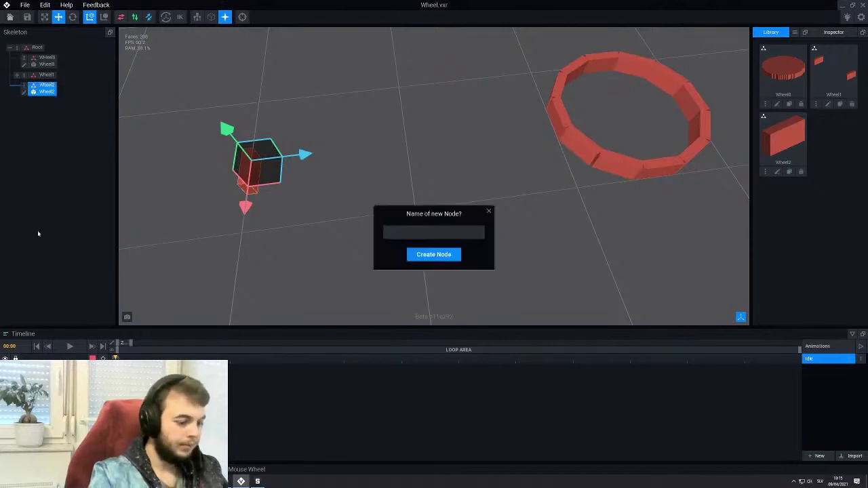
text(W2)
key(Return)
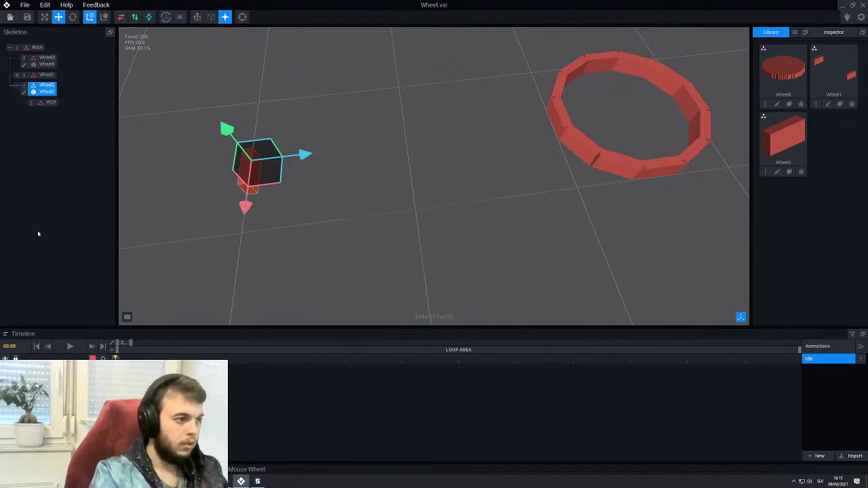
click(46, 105)
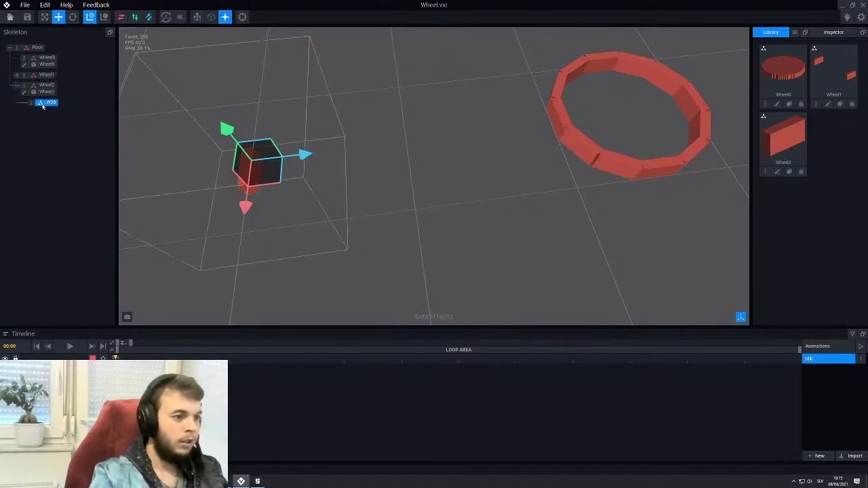
middle_drag(201, 184, 253, 204)
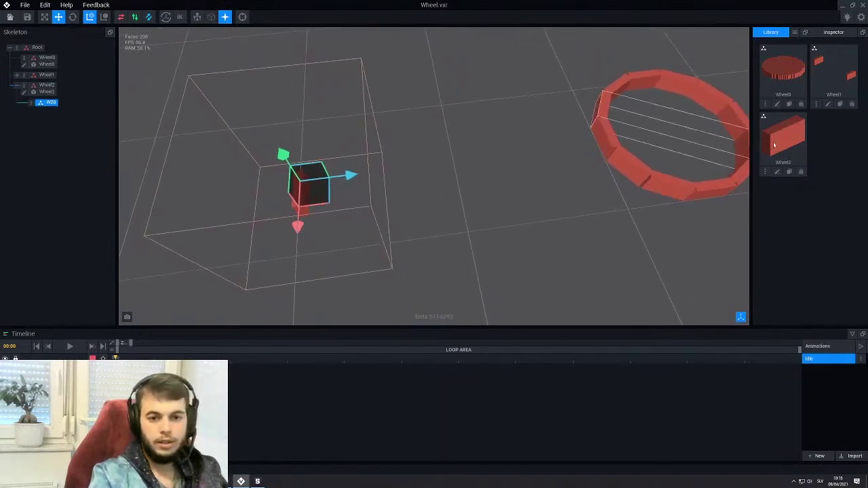
drag(773, 139, 63, 121)
drag(792, 144, 47, 103)
Move W20 along the X axis so its block sits end to end with the parent Wheel2 block
click(73, 17)
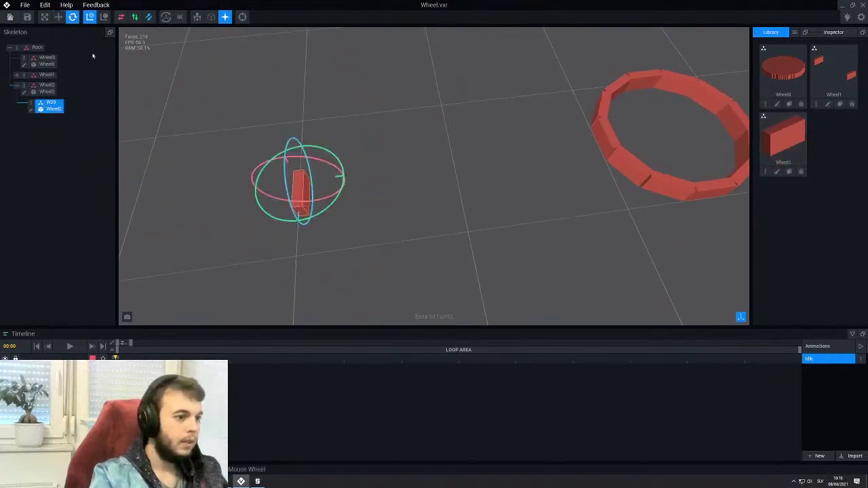
click(58, 17)
drag(297, 227, 275, 261)
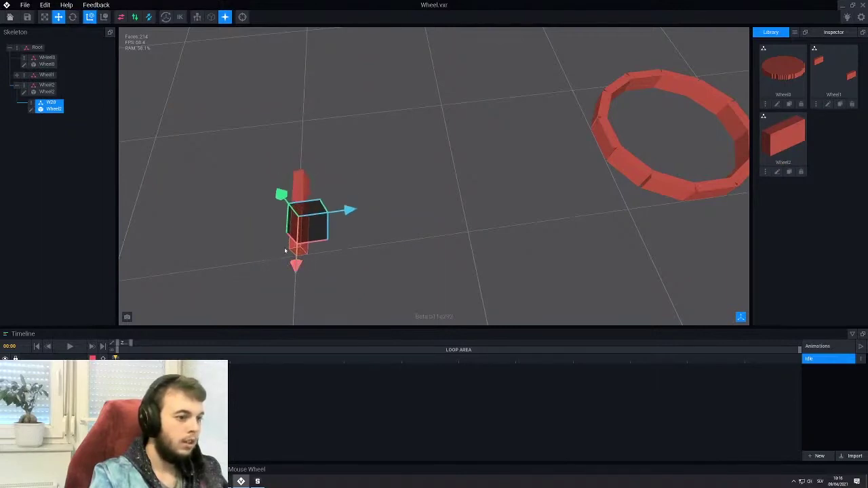
right_drag(436, 236, 445, 231)
right_drag(366, 204, 367, 213)
middle_drag(367, 213, 427, 175)
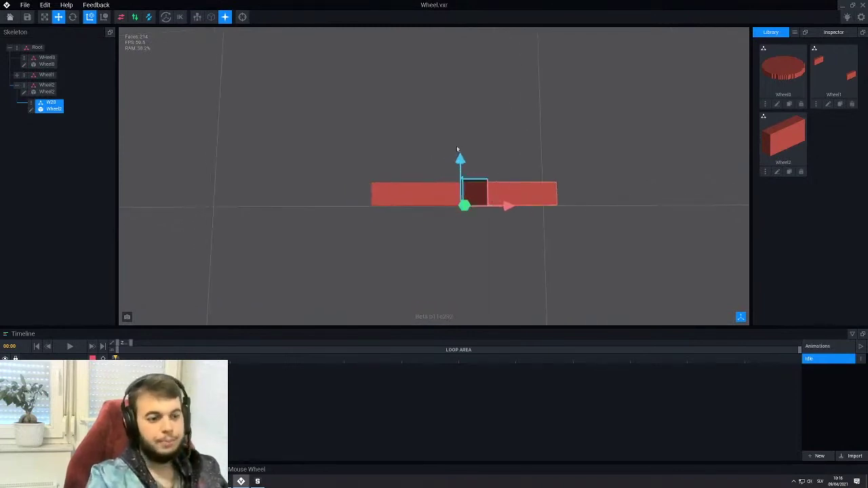
middle_drag(430, 206, 451, 183)
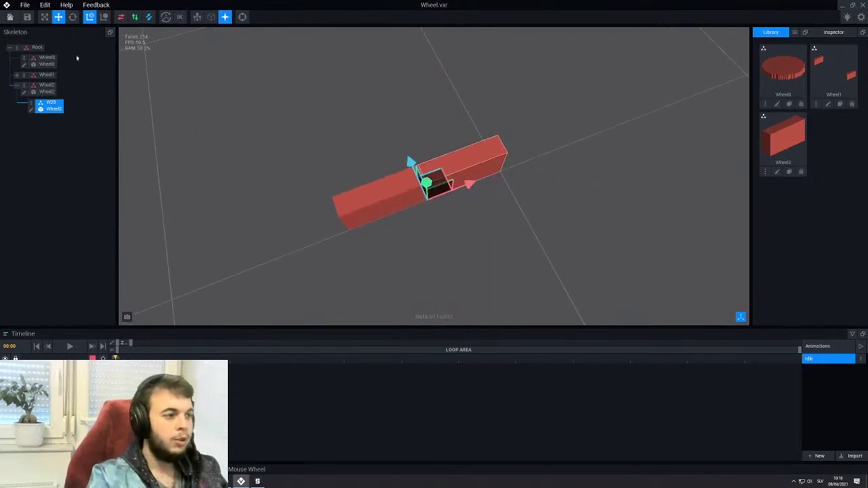
Try to rotate W20 about its Y axis so its block turns away from the parent Wheel2 block
click(72, 17)
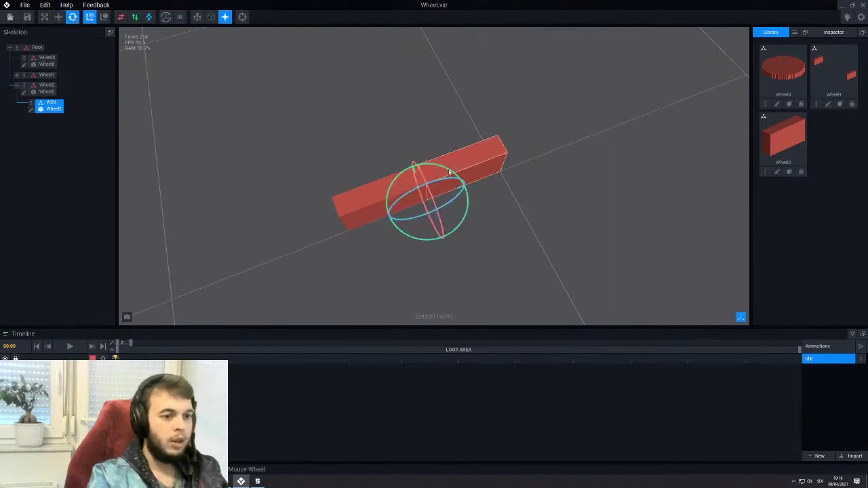
drag(457, 177, 400, 165)
click(401, 165)
right_drag(400, 165, 409, 186)
scroll(361, 229, up, 3)
click(407, 223)
drag(423, 215, 421, 220)
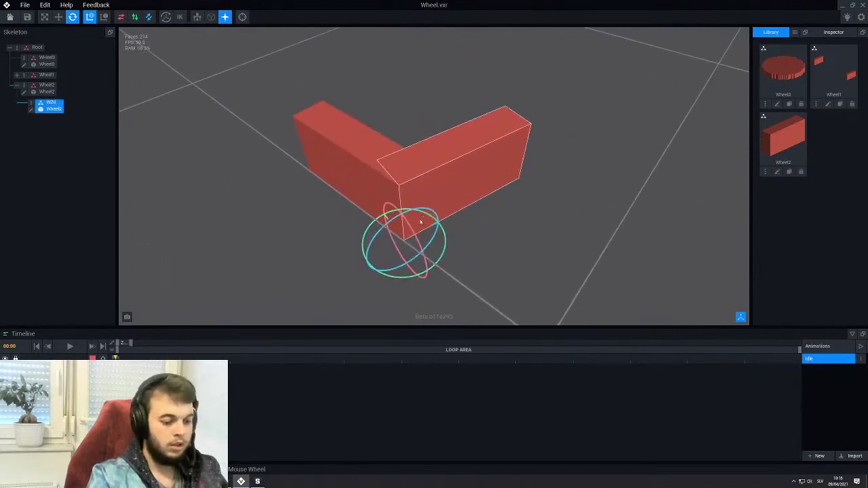
key(ctrl+z)
Try the Y-axis rotation of W20 once more to test on which side the joint opens, and undo it
right_drag(421, 221, 429, 222)
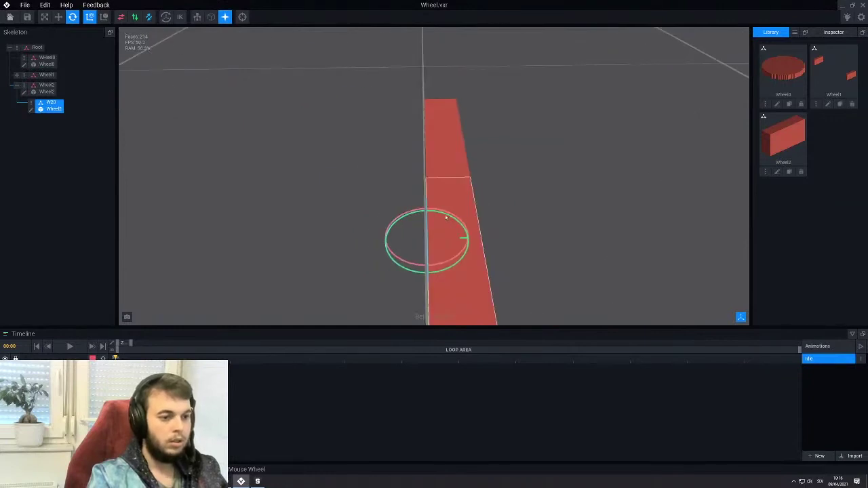
drag(451, 223, 392, 228)
scroll(458, 246, down, 3)
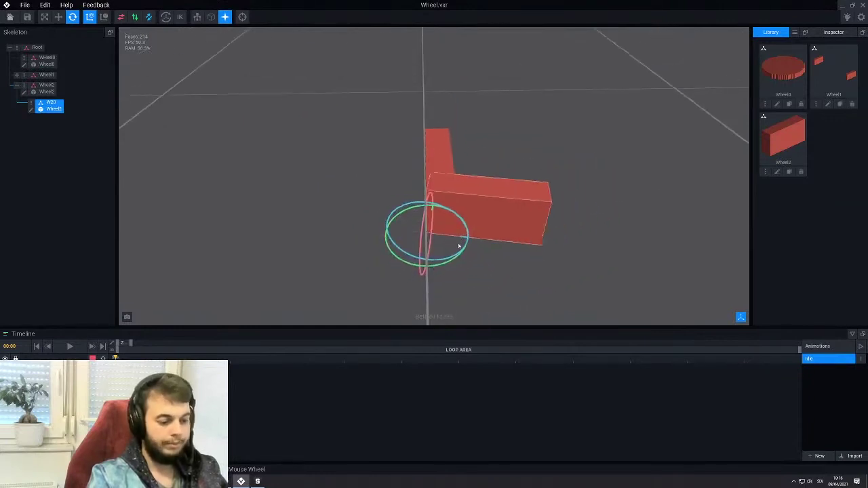
key(ctrl+z)
Try to flip W20 upside down about its X axis and shift it along Z back in line with the parent block
right_drag(455, 248, 456, 242)
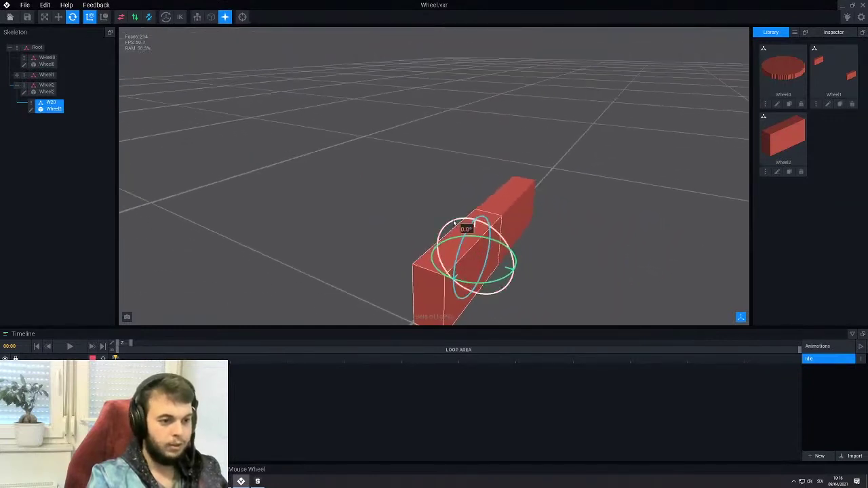
drag(466, 228, 466, 252)
scroll(489, 284, down, 2)
key(w)
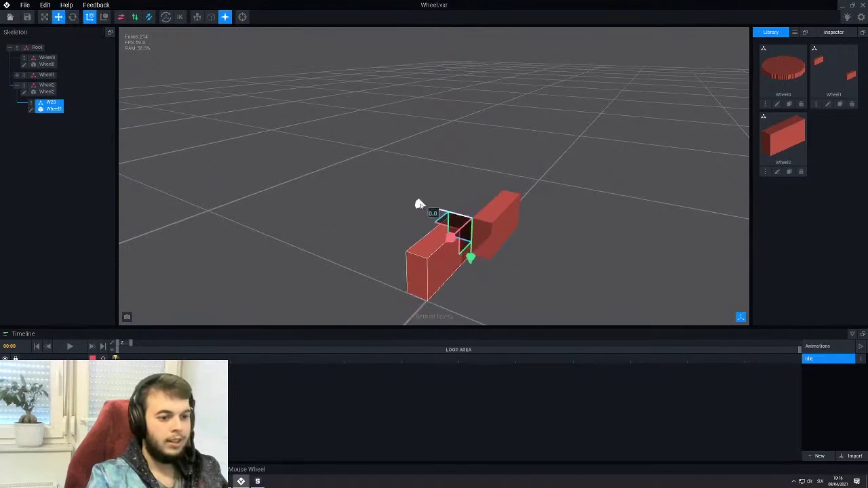
mouse_move(418, 201)
mouse_down()
mouse_move(445, 212)
mouse_move(432, 209)
mouse_up()
right_drag(432, 209, 451, 248)
Try to rotate the flipped W20 about its Y axis to bend it away from the parent block
click(72, 16)
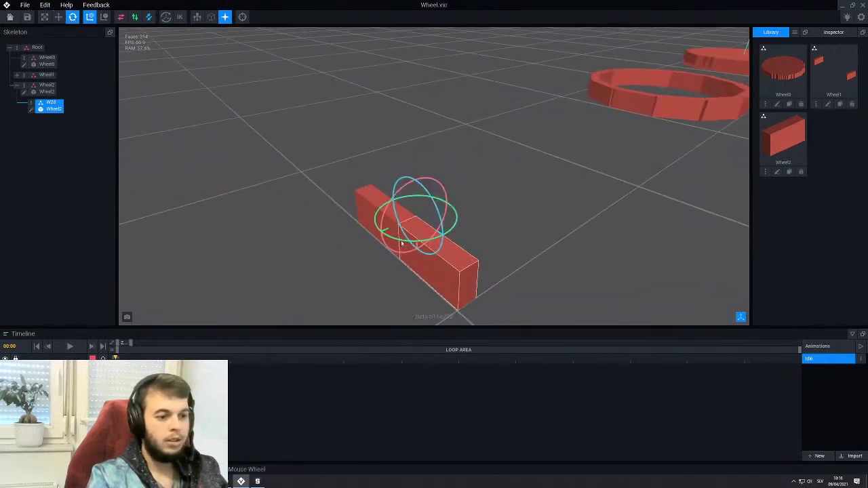
drag(401, 242, 430, 242)
scroll(372, 249, down, 2)
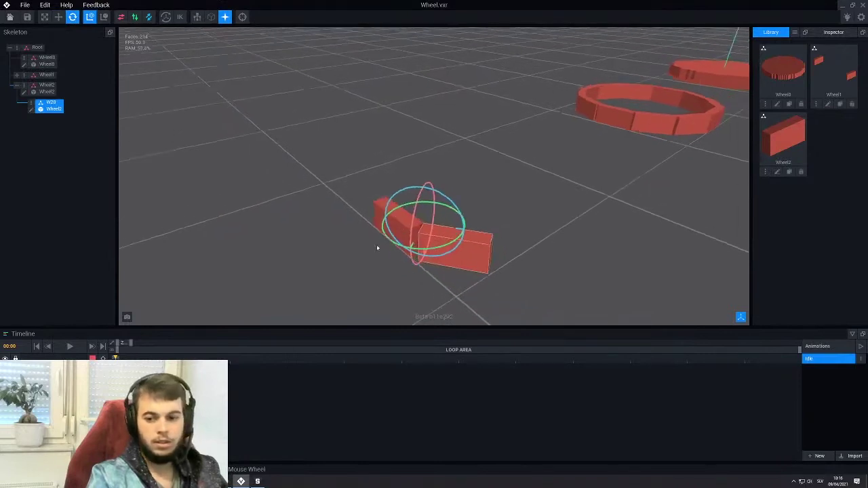
click(372, 250)
right_drag(443, 238, 388, 240)
click(388, 240)
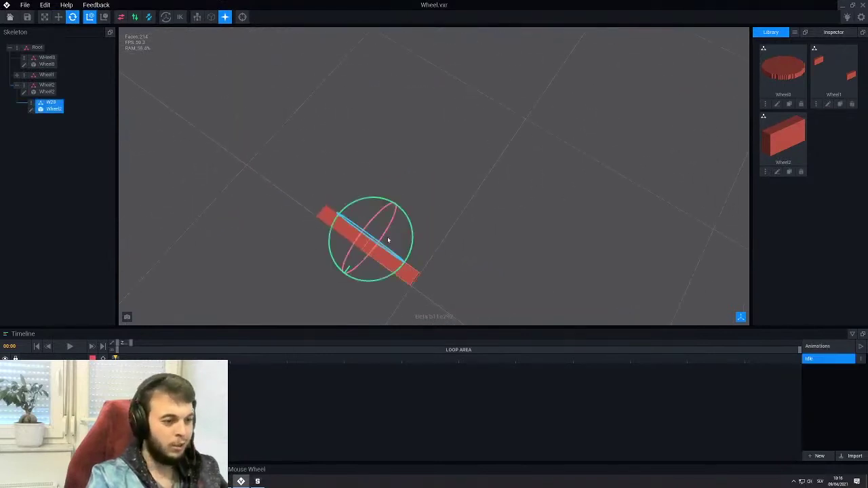
Undo the flip and shift of W20 and rotate it about its Y axis to 315°, bending it toward the segmented ring
key(ctrl+z)
key(ctrl+z)
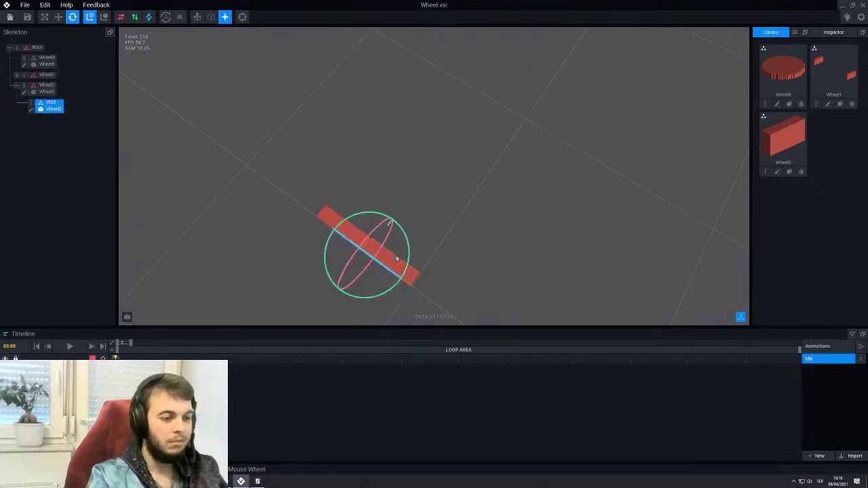
drag(409, 244, 398, 209)
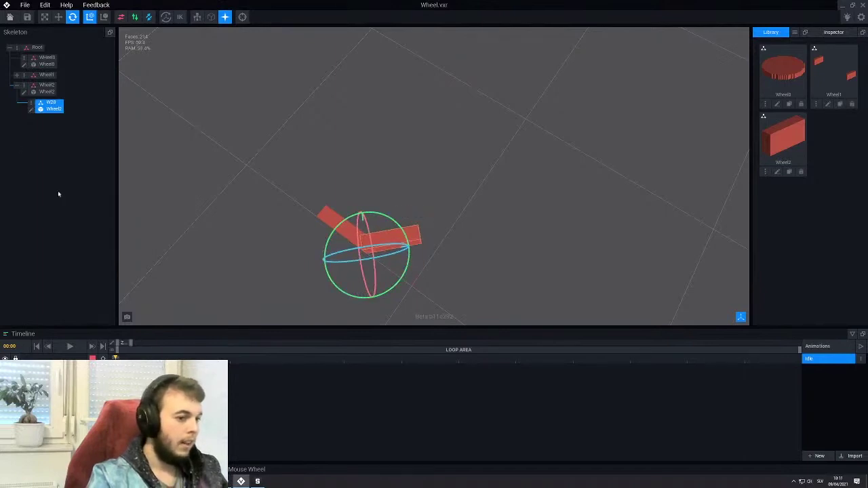
Duplicate the W20 node as W21 and nest the duplicate under W20 as its child
right_click(33, 105)
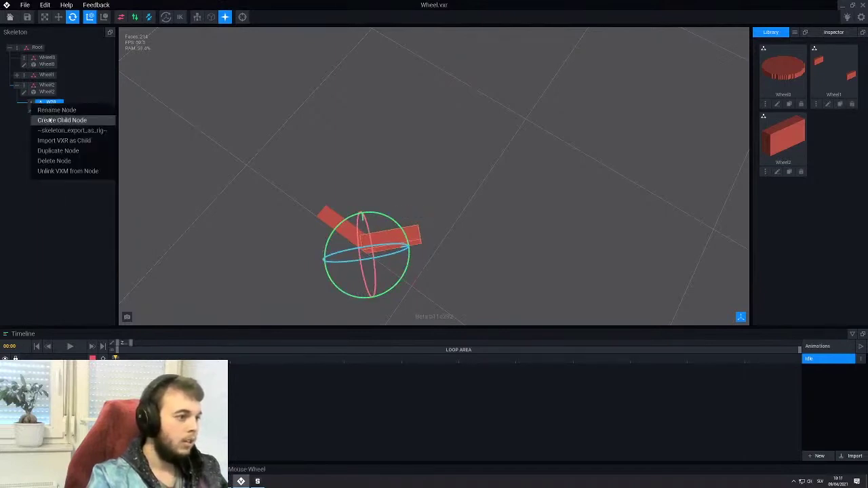
click(51, 152)
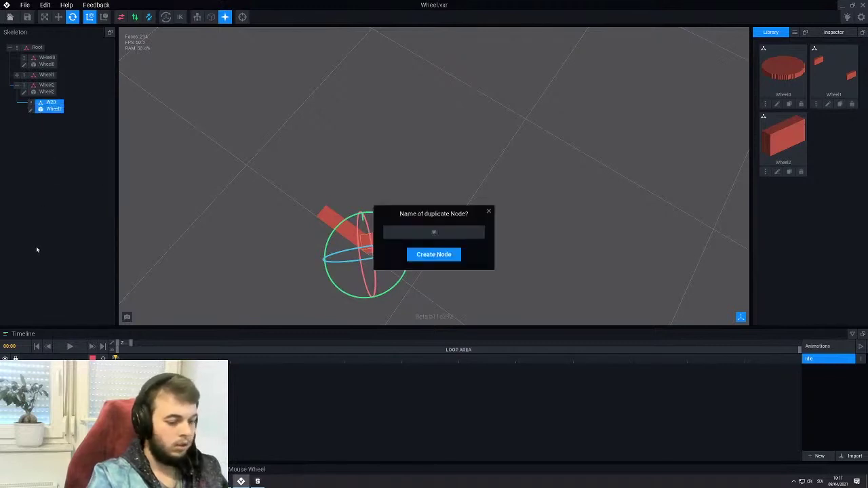
text(W21)
key(Return)
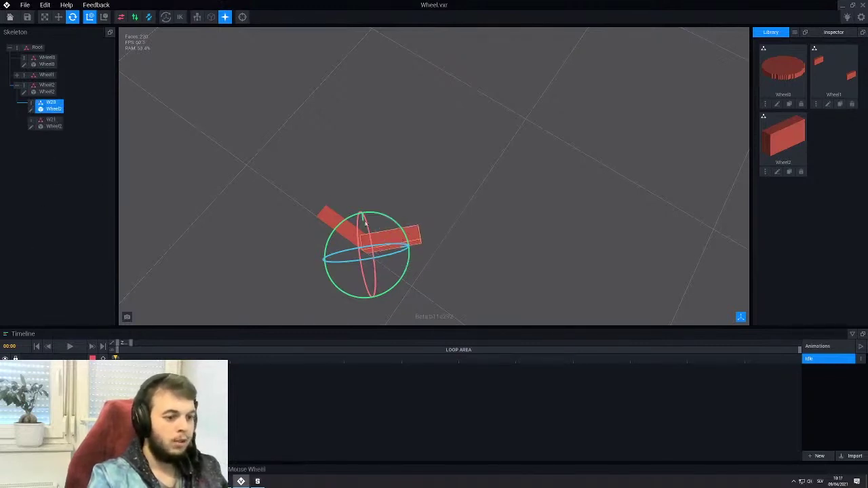
click(47, 89)
click(51, 123)
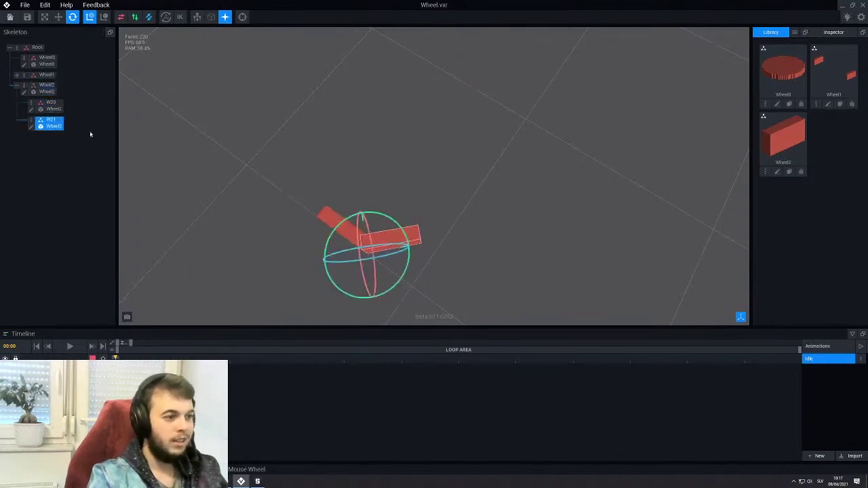
drag(52, 123, 49, 104)
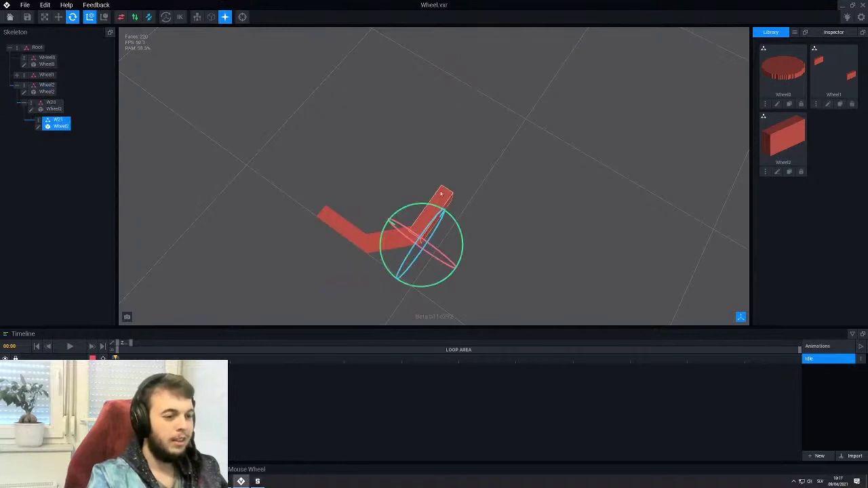
Examine the bend of the three-block chain from above and compare it with the finished segmented ring
scroll(443, 183, down, 5)
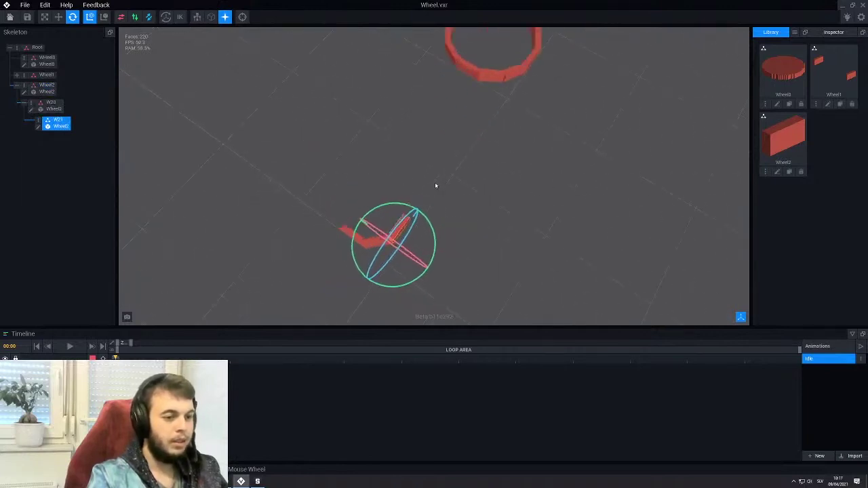
right_drag(435, 186, 368, 197)
click(369, 196)
right_drag(371, 250, 371, 241)
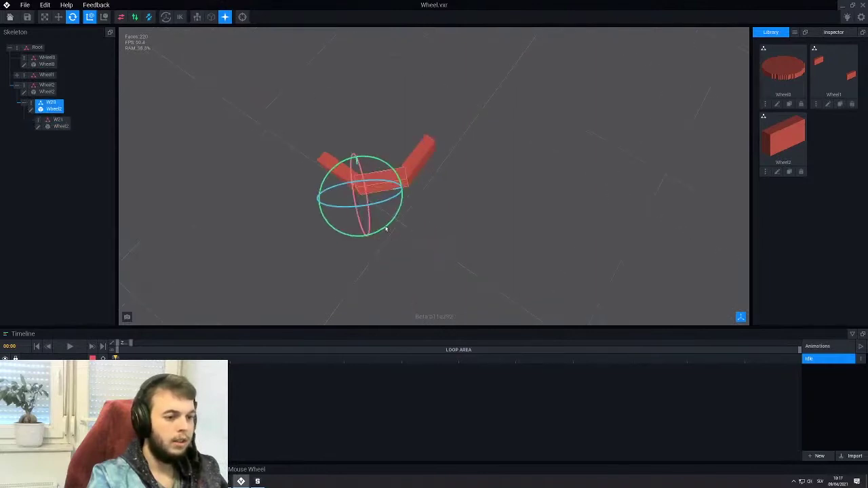
scroll(401, 116, down, 5)
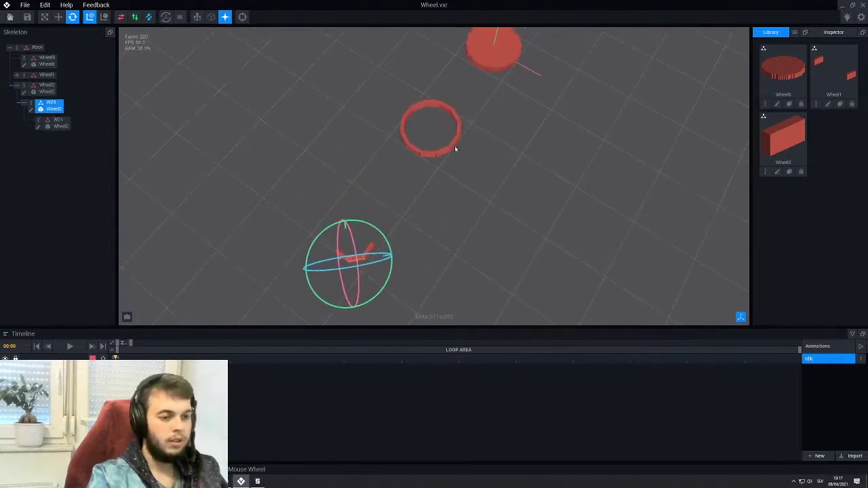
scroll(367, 209, up, 2)
click(340, 215)
scroll(339, 206, up, 2)
middle_drag(338, 243, 329, 206)
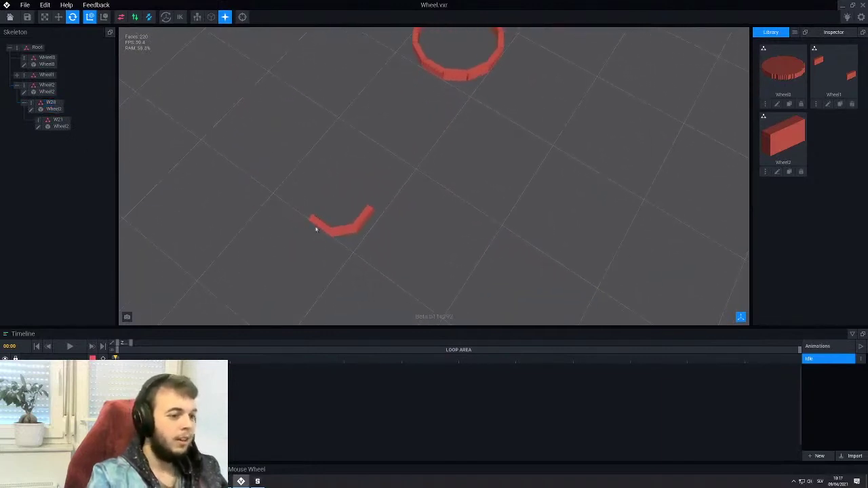
Reduce the Y-axis rotation of W20 and its child W21 so the block chain curves more gently
click(336, 234)
scroll(337, 210, up, 3)
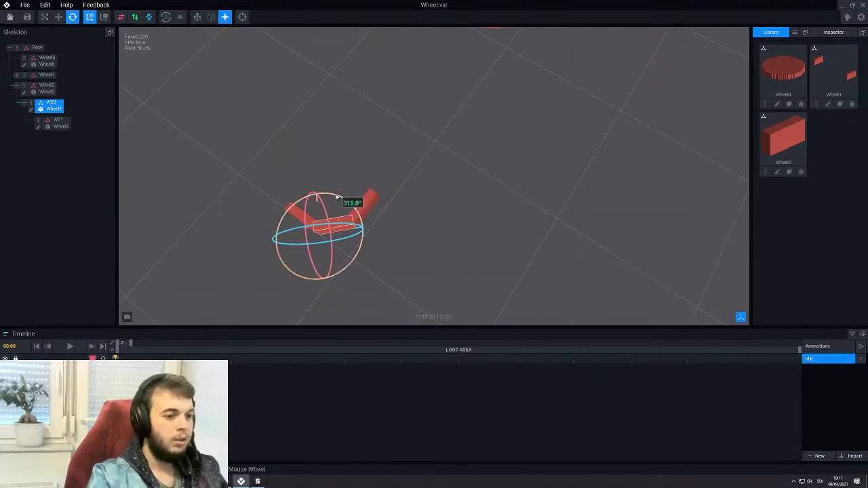
drag(337, 197, 379, 205)
click(371, 225)
click(351, 176)
scroll(351, 176, down, 3)
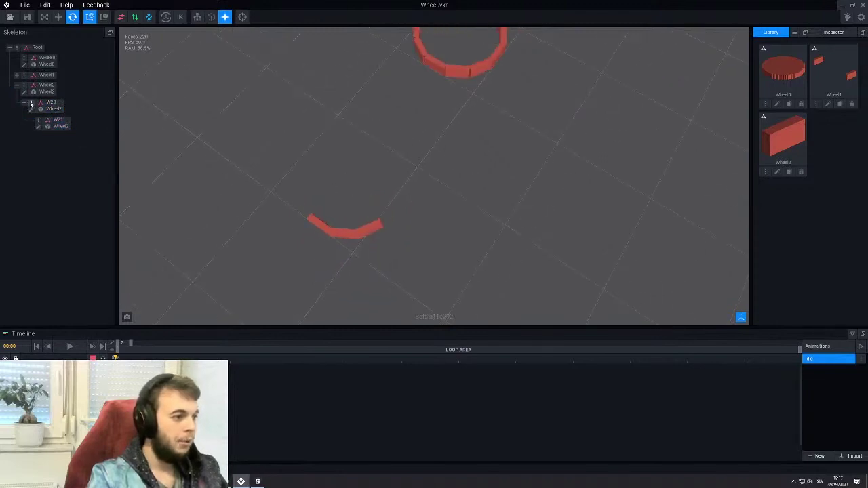
Duplicate the W20 node with its child as W22 and nest the duplicate under W21
click(49, 109)
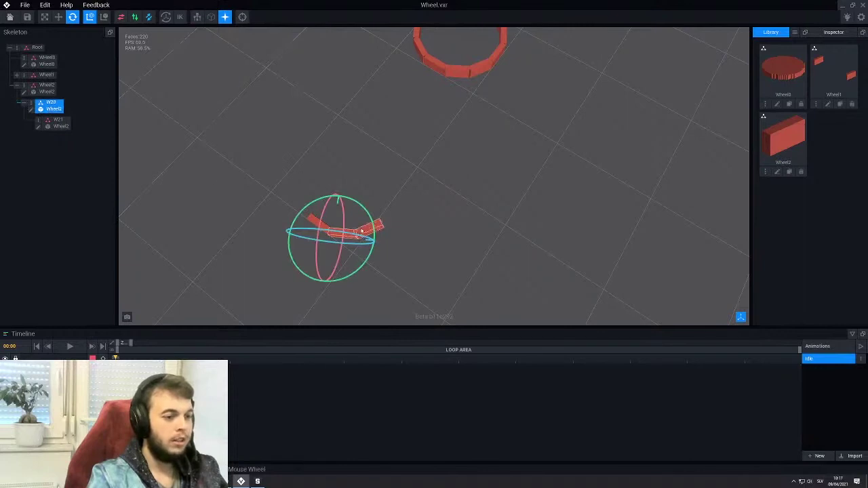
right_click(32, 103)
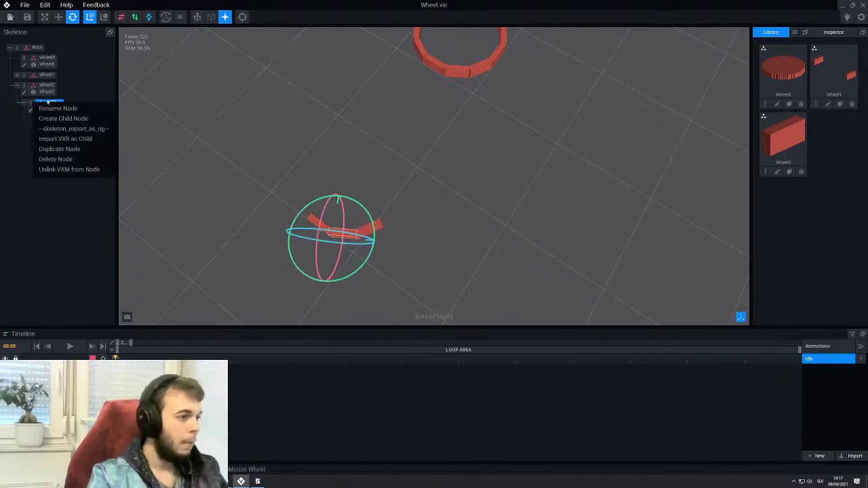
click(47, 148)
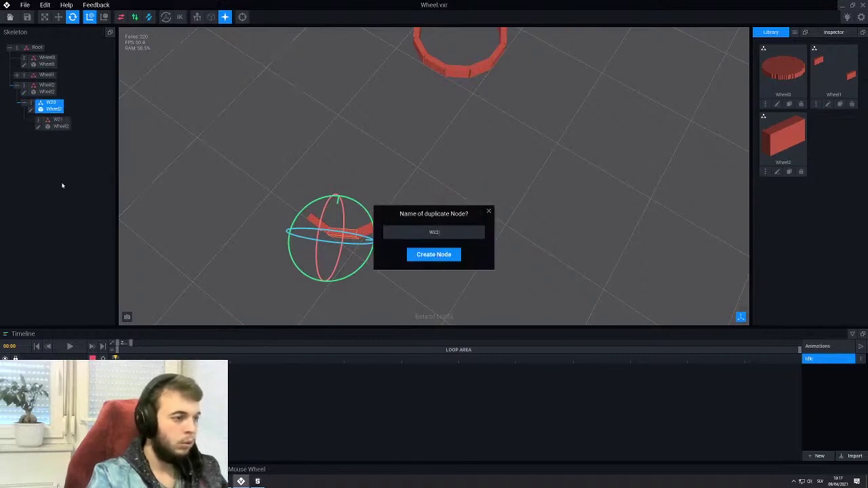
text(W22)
key(Return)
drag(53, 140, 60, 126)
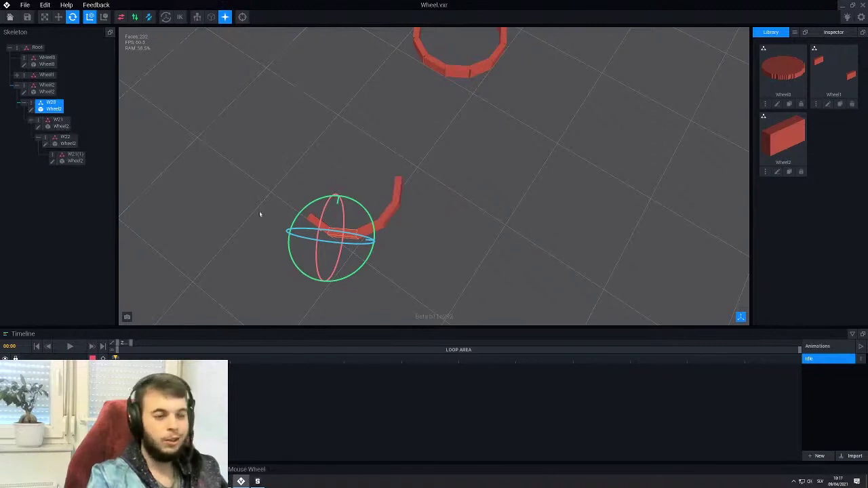
Duplicate the whole W20 chain as W23 and nest it under W21(1), the chain's last node
right_click(30, 105)
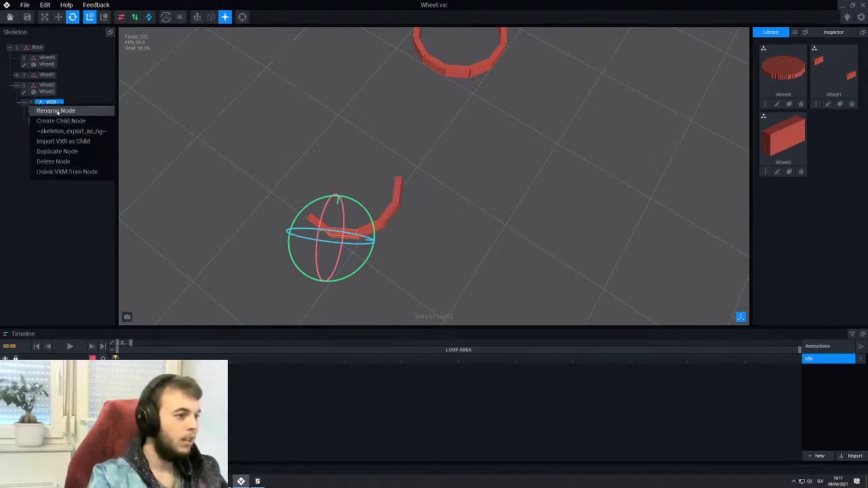
click(50, 148)
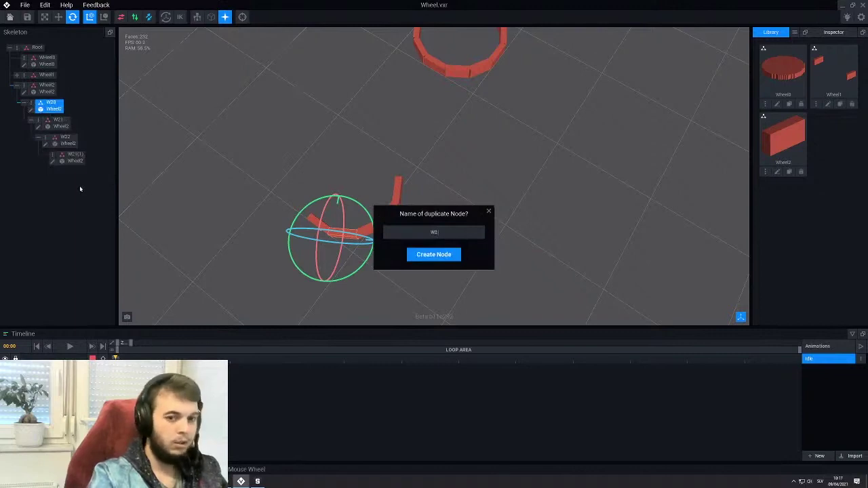
text(W23)
key(Return)
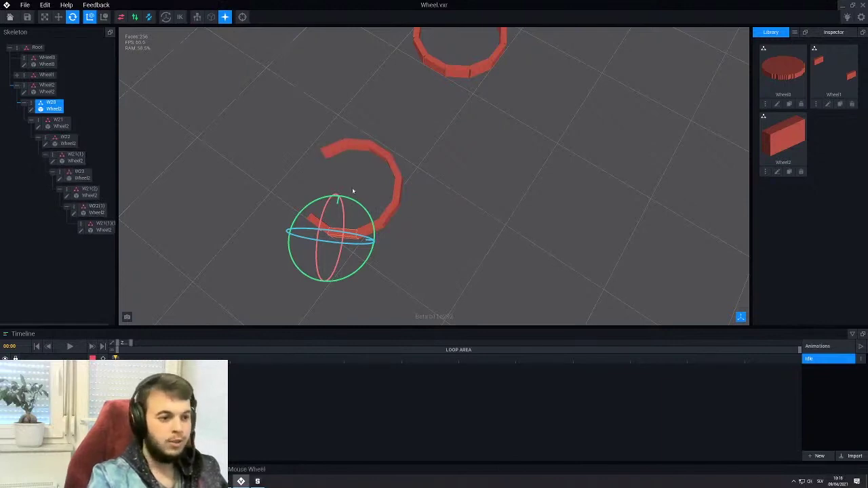
Duplicate the W21(2) node together with its nested children as W24
middle_drag(357, 205, 432, 250)
scroll(427, 208, up, 3)
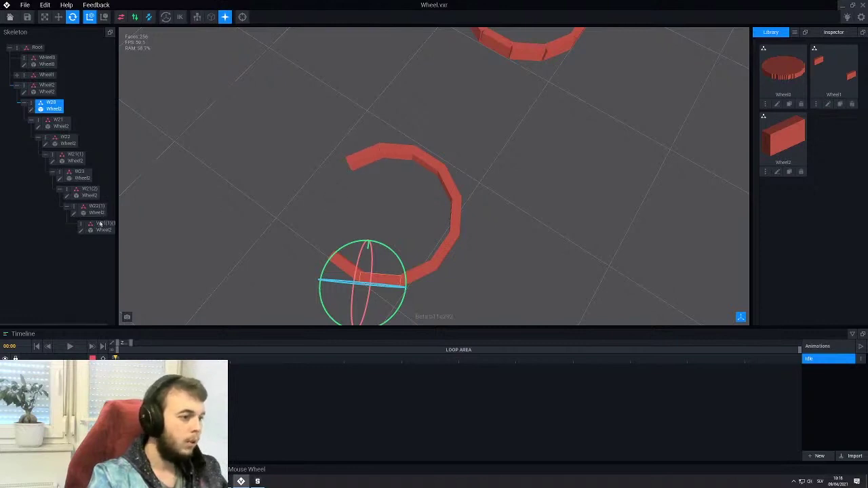
click(80, 196)
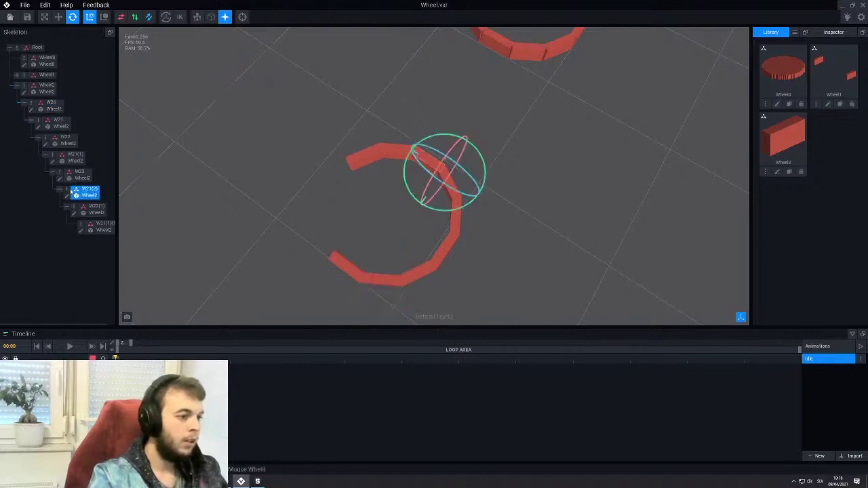
right_click(67, 189)
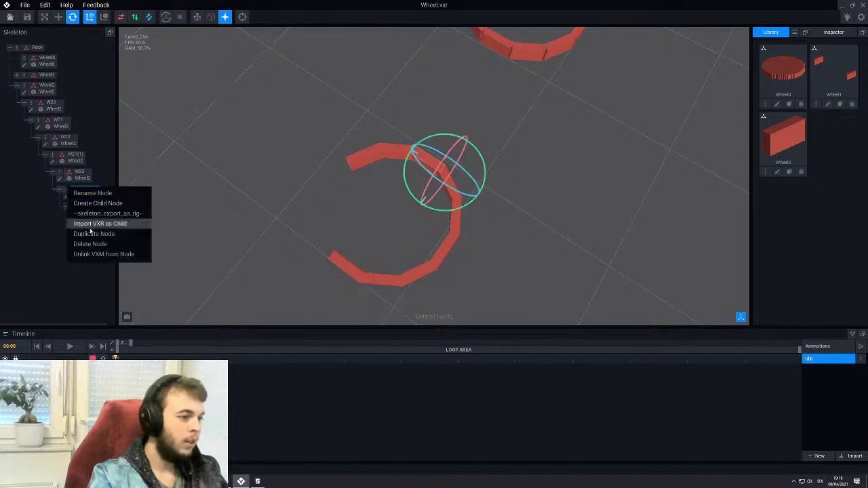
click(91, 232)
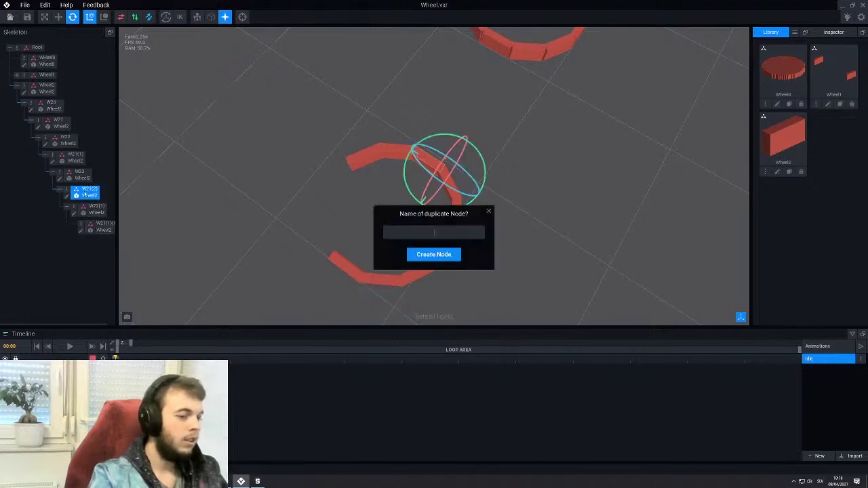
scroll(99, 197, down, 1)
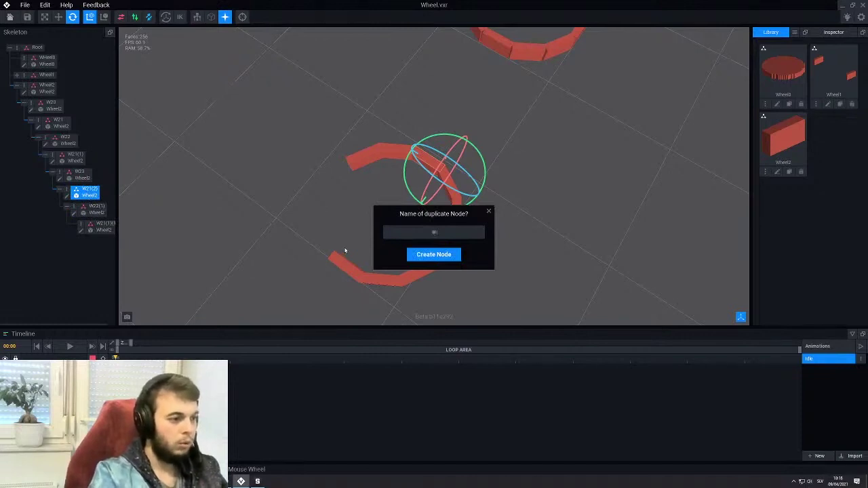
text(W24)
key(Return)
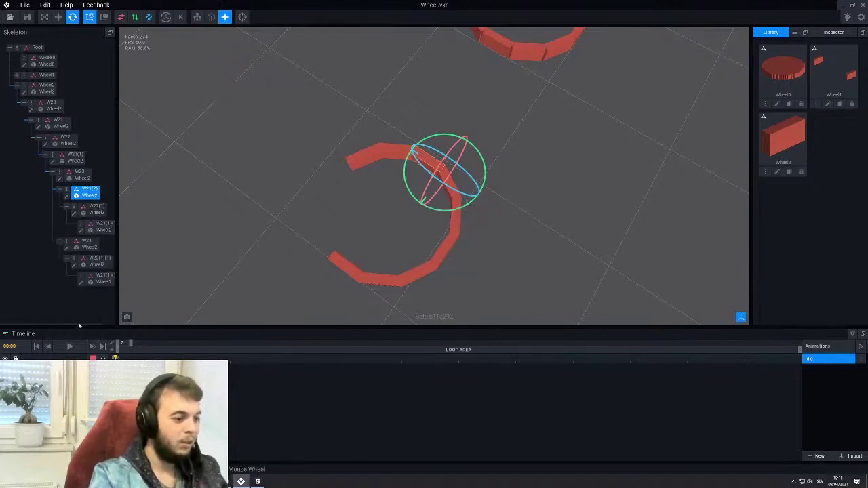
Nest the W24 branch under W21(1)(1) to close the Wheel2 ring, and clear the selection
drag(82, 326, 95, 327)
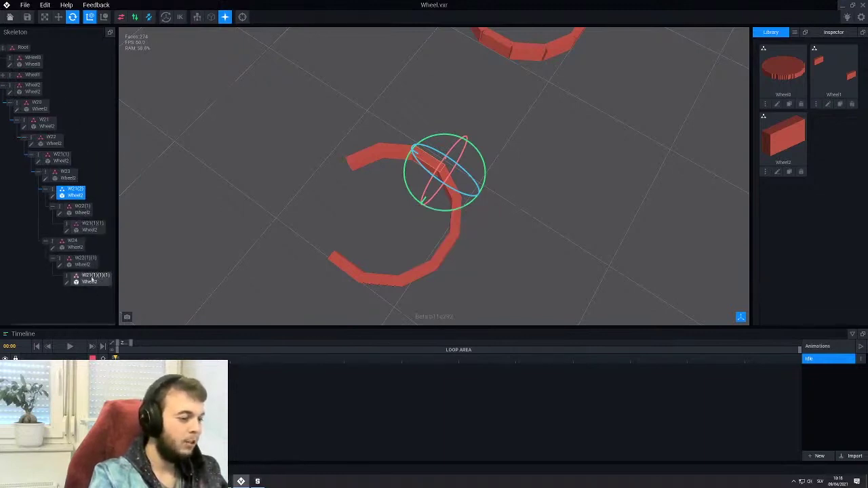
drag(66, 246, 85, 227)
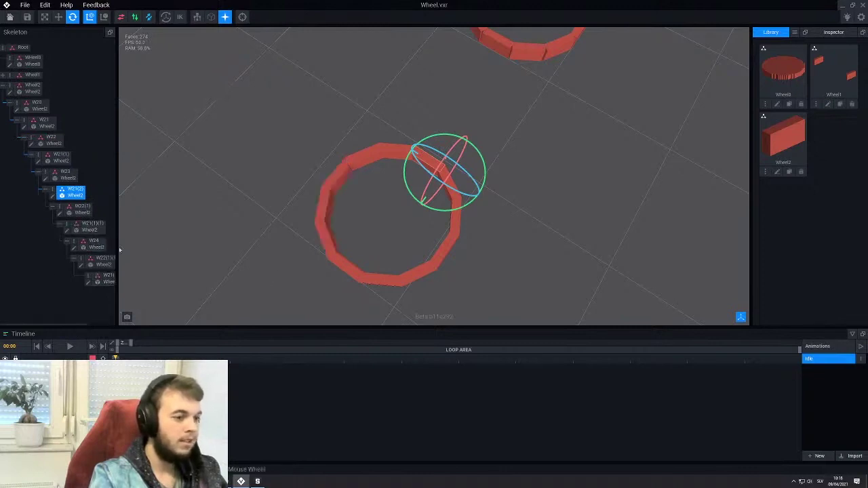
click(107, 282)
click(280, 151)
Examine the closed Wheel2 ring from several angles and compare it with the Wheel1 ring and the solid Wheel0
scroll(392, 221, down, 4)
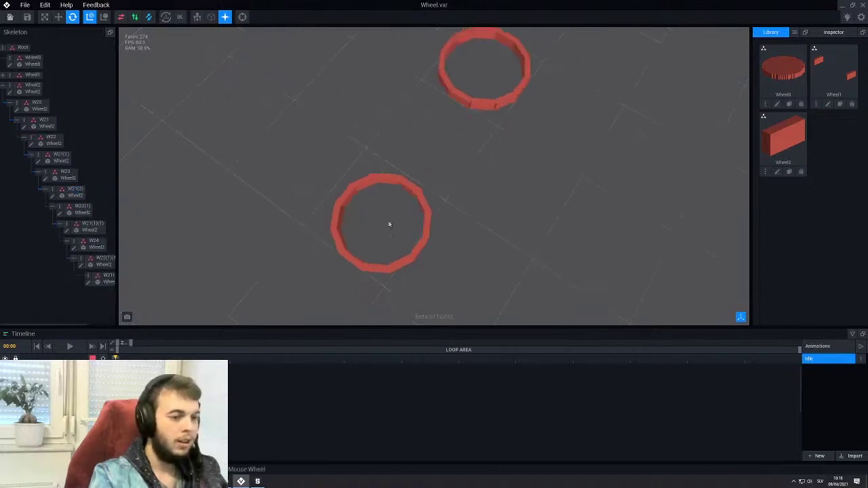
right_drag(391, 220, 358, 250)
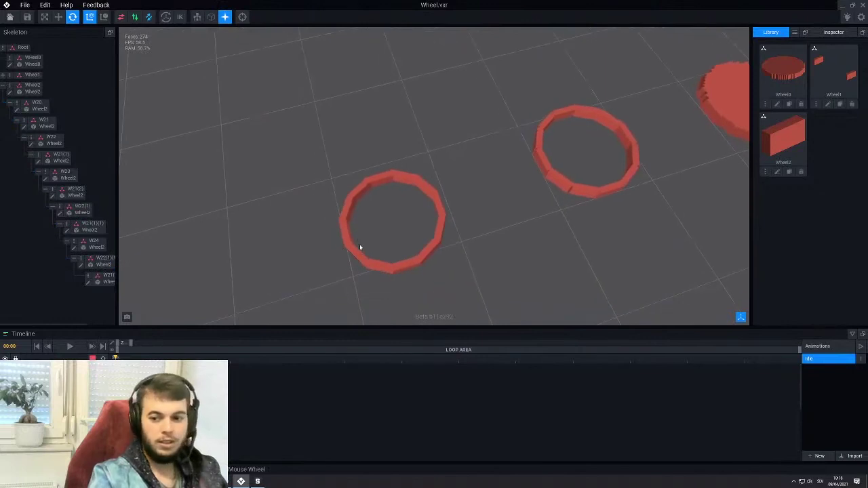
scroll(425, 212, up, 2)
middle_drag(428, 209, 447, 211)
right_drag(447, 211, 337, 226)
key(w)
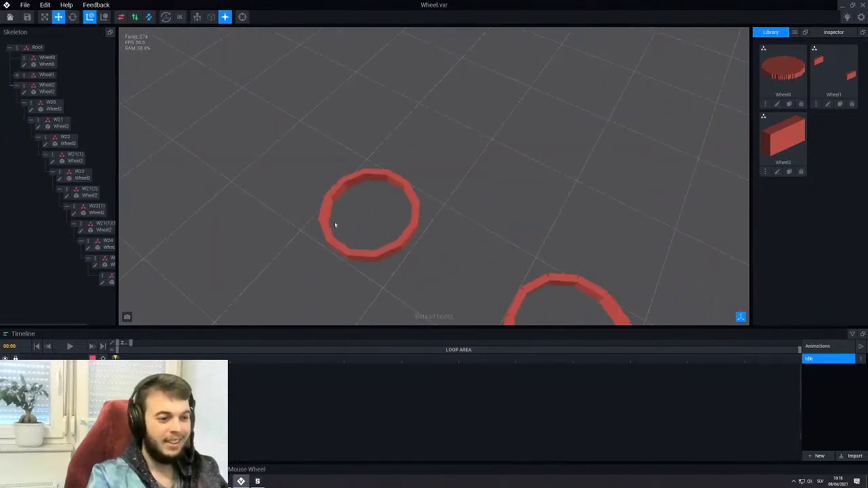
middle_drag(337, 227, 285, 273)
scroll(349, 225, down, 3)
right_drag(285, 273, 362, 184)
middle_drag(362, 184, 216, 208)
right_drag(370, 240, 265, 204)
middle_drag(264, 203, 377, 240)
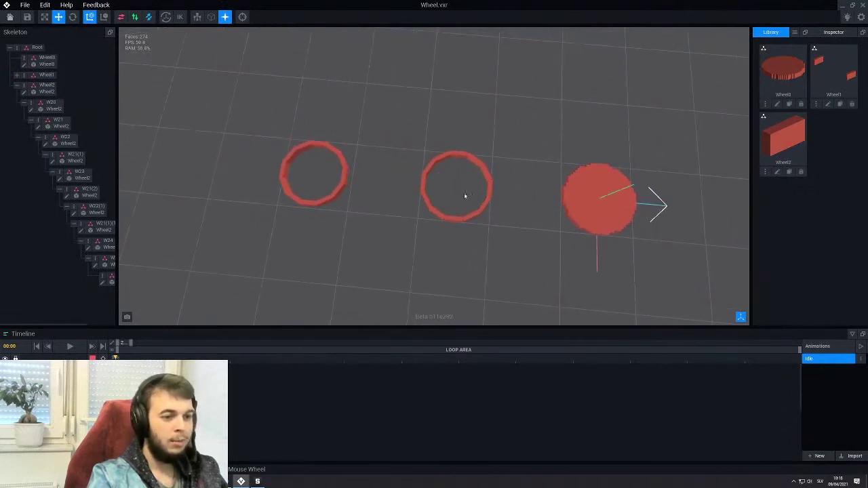